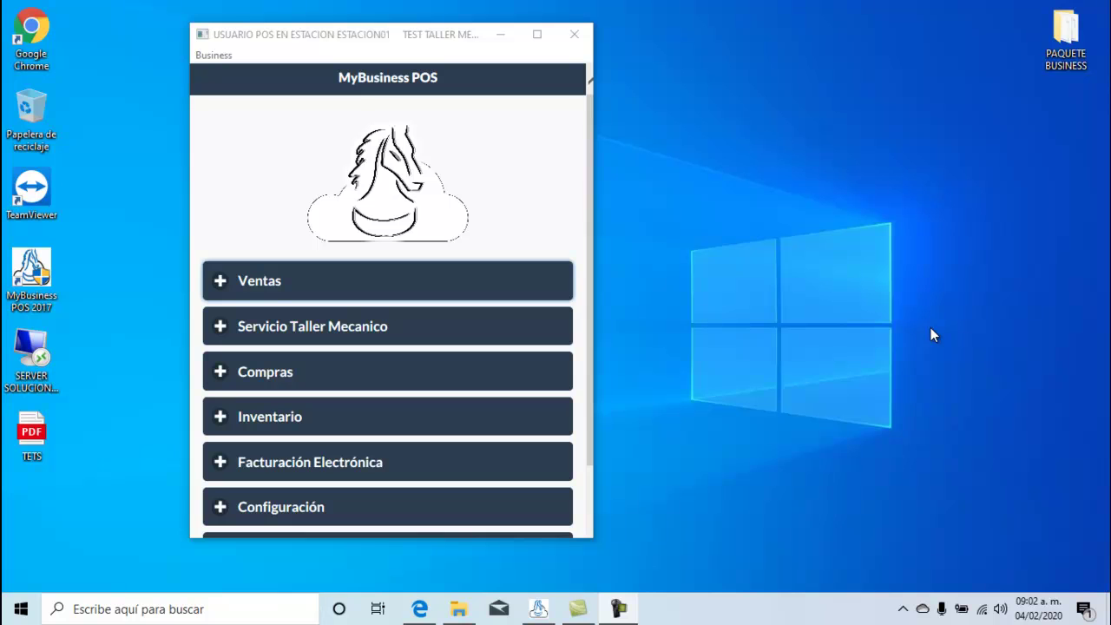
Step: Open the classic point of sale from the Ventas section and look up the article SRV
left_click(371, 293)
scroll(399, 347, "down", 1)
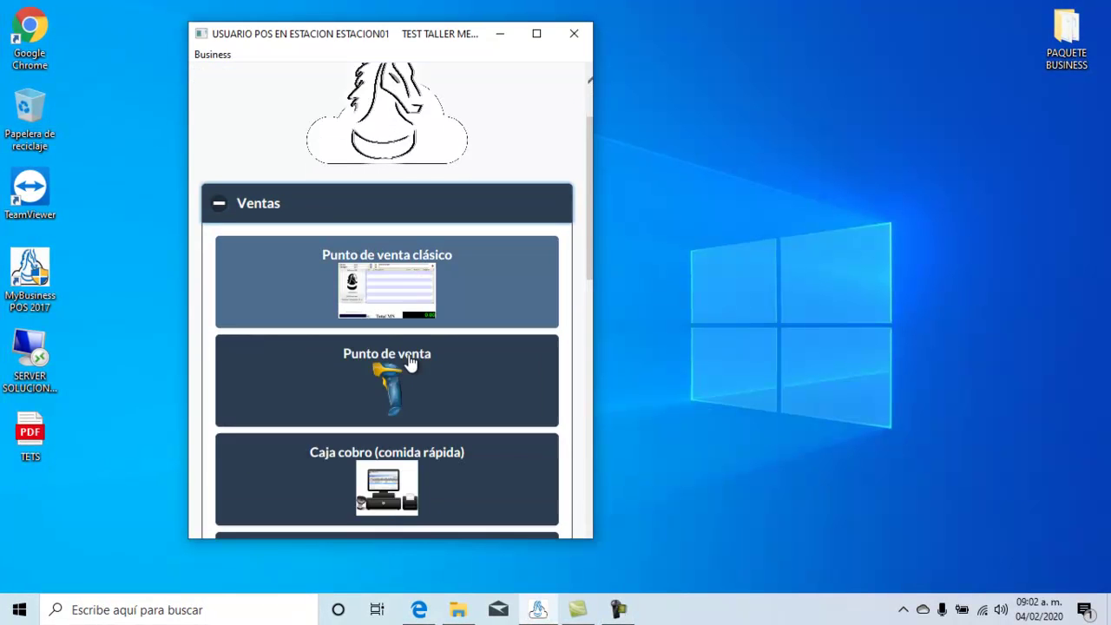
left_click(398, 290)
type("A")
key("BackSpace")
type("SRV")
key("Return")
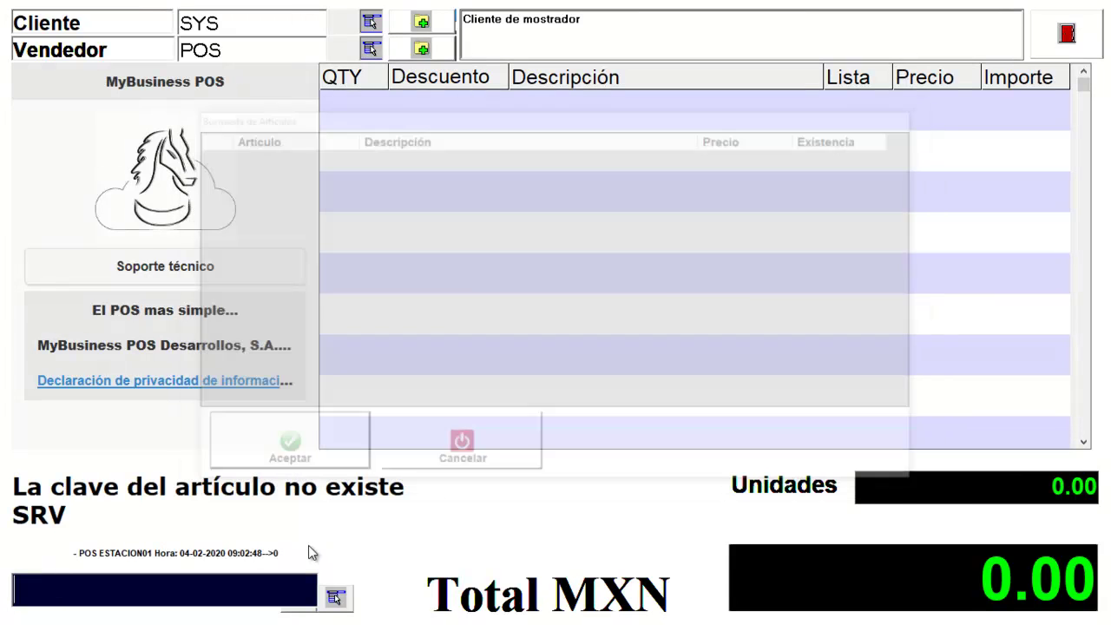
Step: Search for SERV and add SERVICIO DE CAMBIO DE ACEITE to the sale
type("SERV")
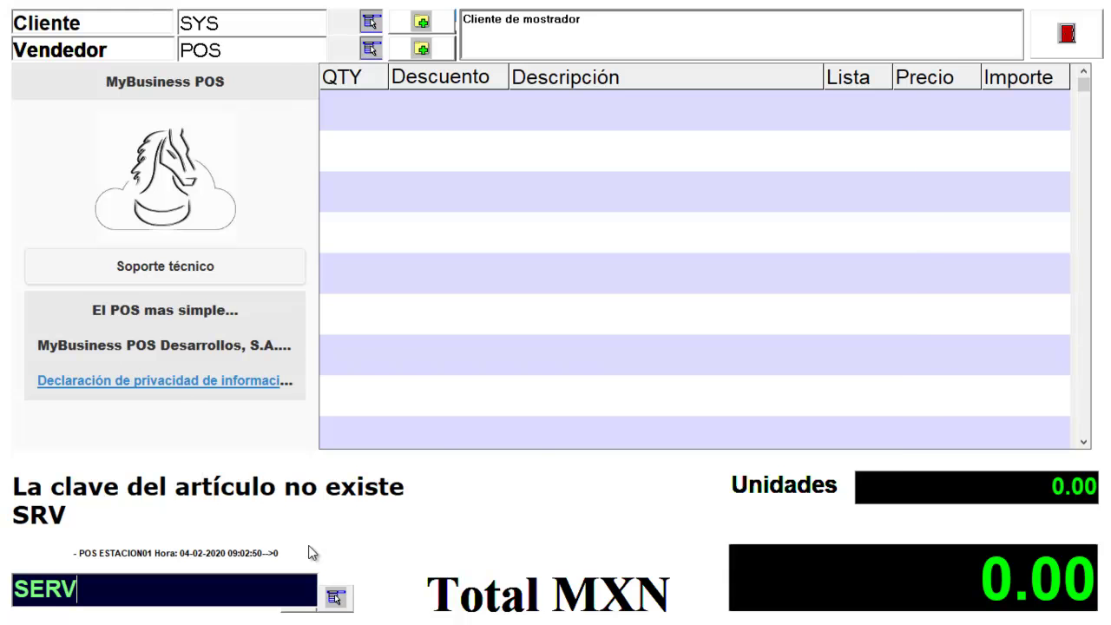
key("Return")
key("Up")
key("Return")
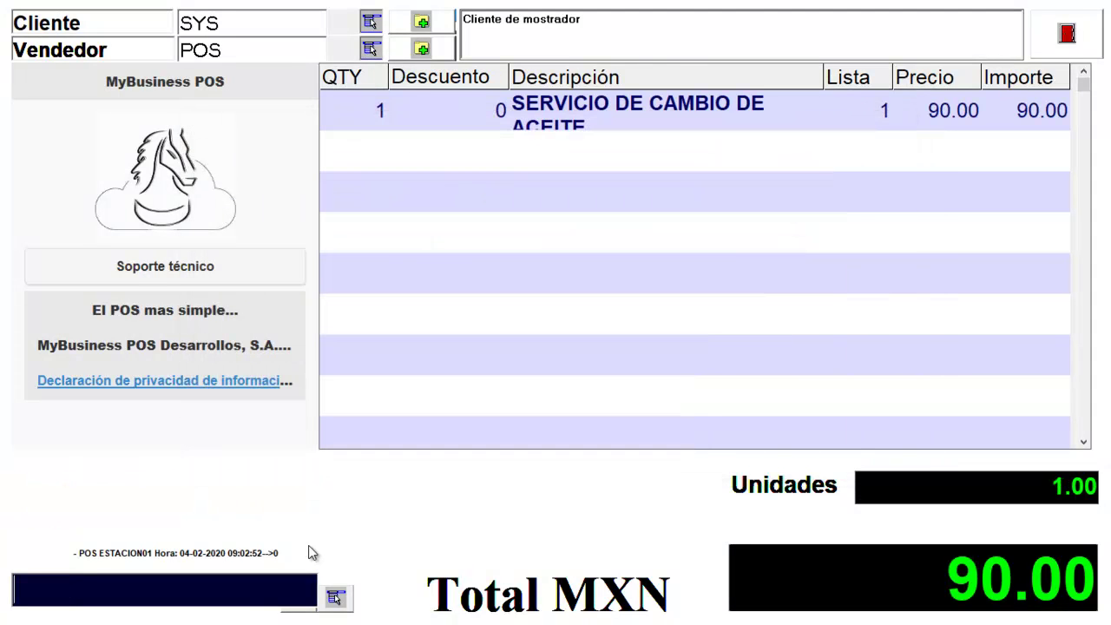
Step: Open the quick payment for the sale, cancel it, and exit the point of sale without keeping the sale as pending
type("5")
key("F12")
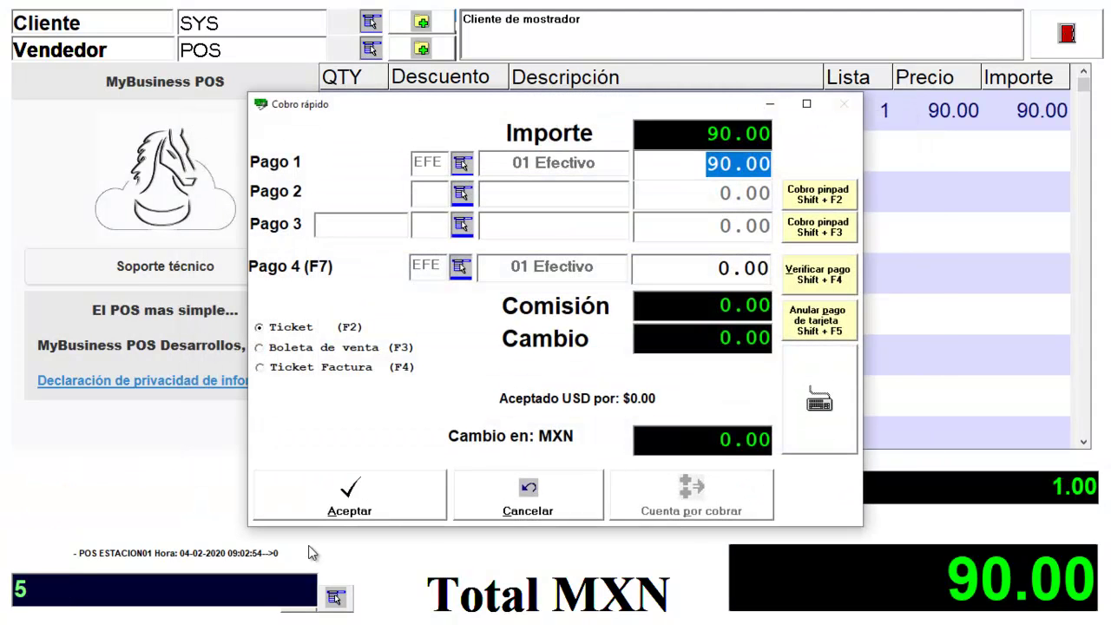
key("Escape")
left_click(1068, 33)
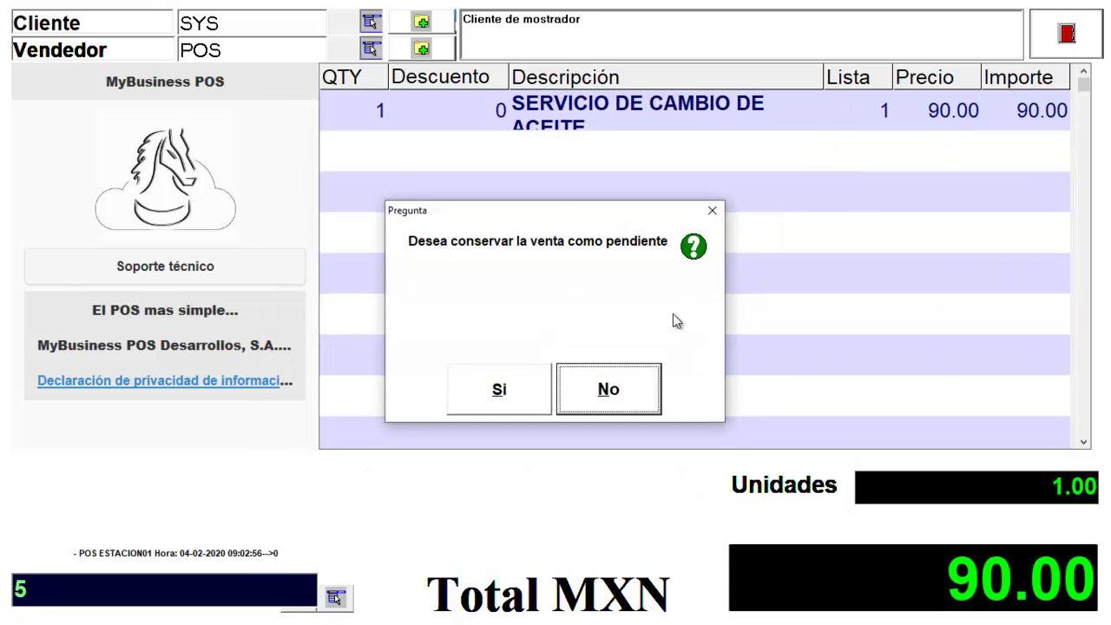
left_click(611, 393)
left_click(409, 202)
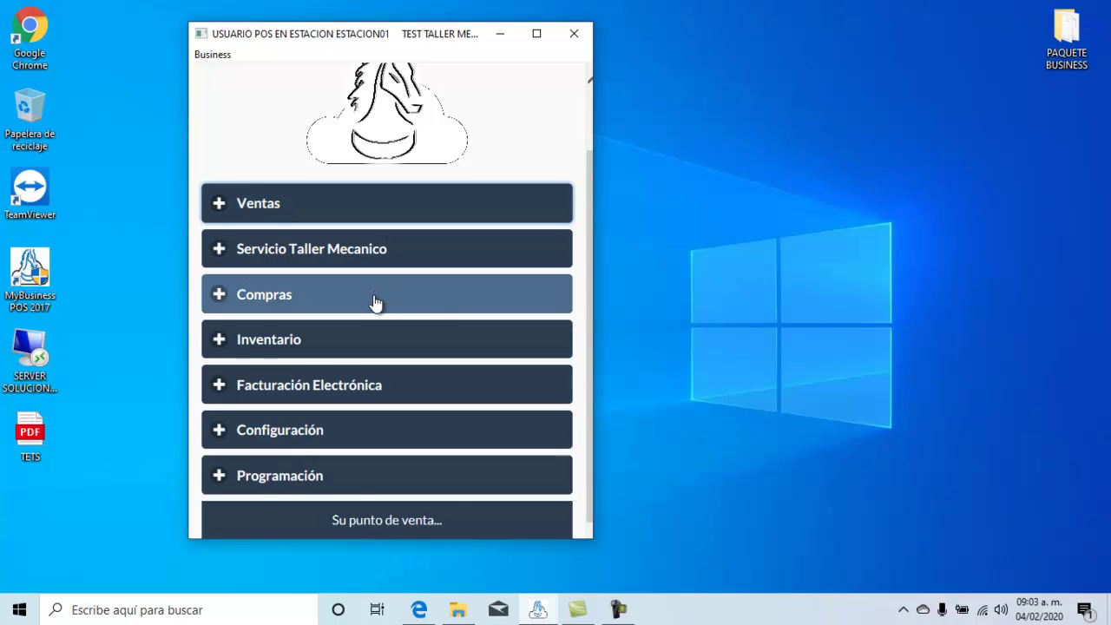
Step: Expand the Inventario section and review its catalogue, entry, exit, physical inventory and branch transfer options
left_click(362, 340)
scroll(369, 312, "down", 2)
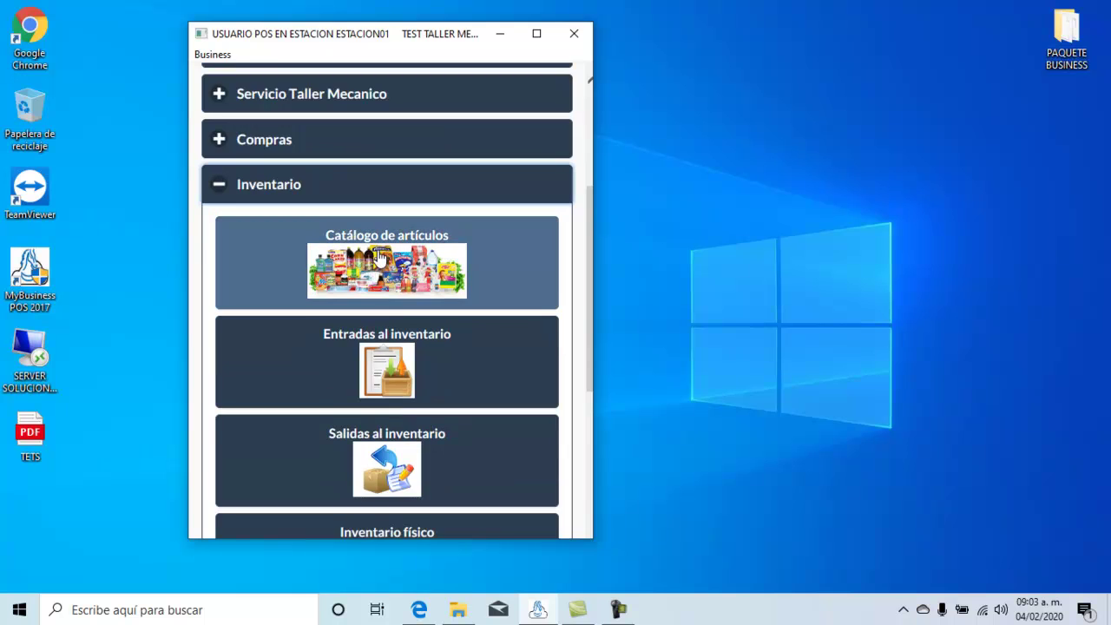
scroll(388, 283, "down", 1)
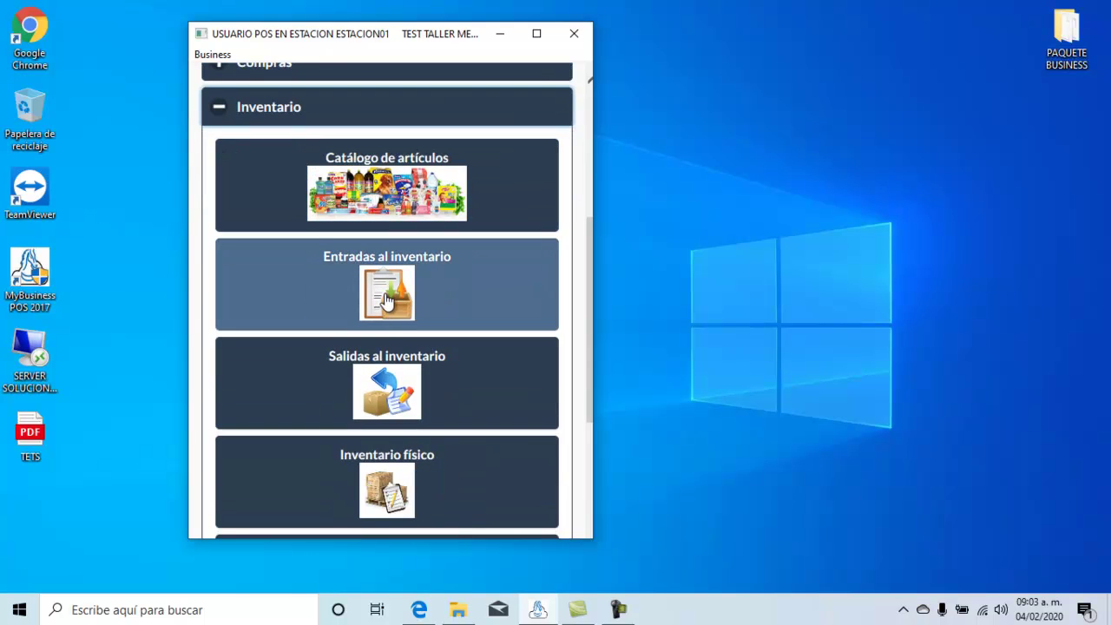
scroll(388, 299, "down", 2)
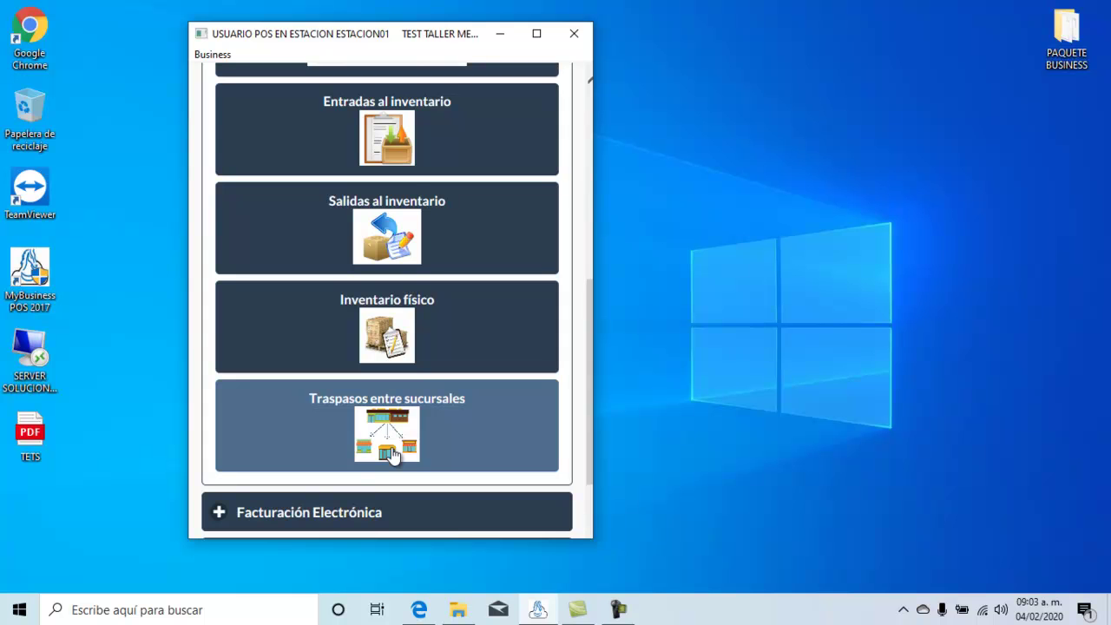
scroll(391, 435, "down", 2)
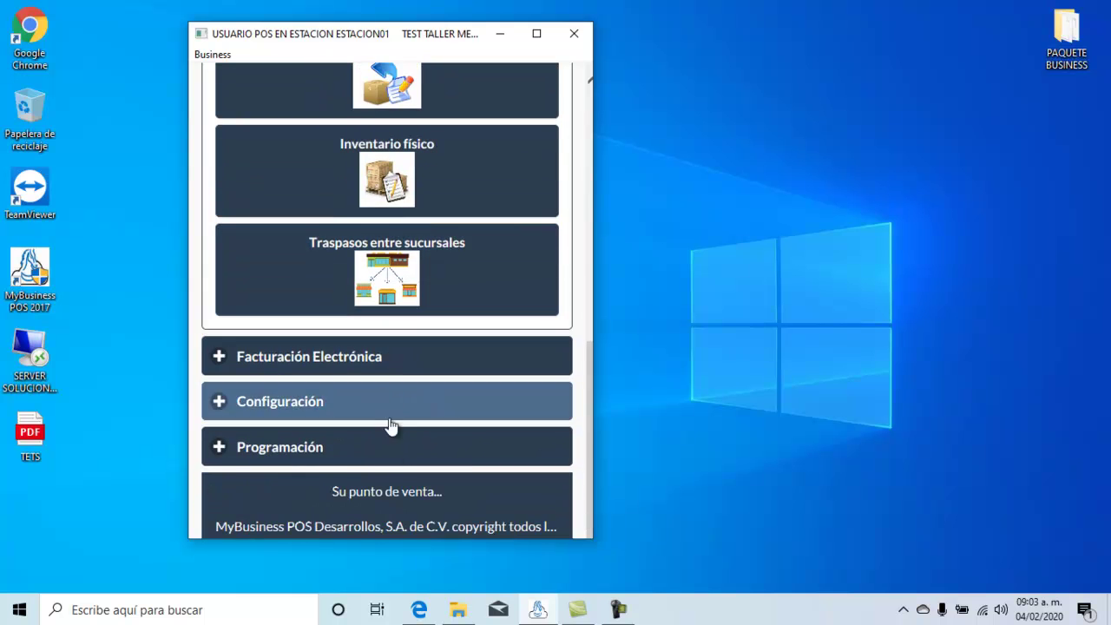
Step: Review the Facturación Electrónica options, and collapse that section together with Inventario
left_click(379, 371)
scroll(400, 391, "down", 1)
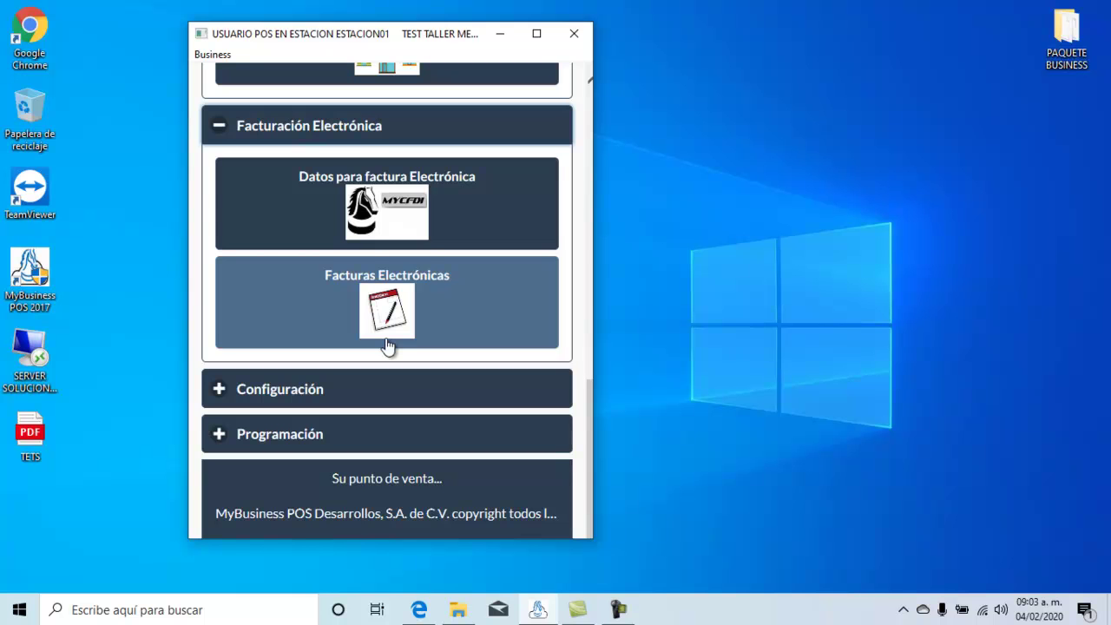
scroll(388, 346, "up", 10)
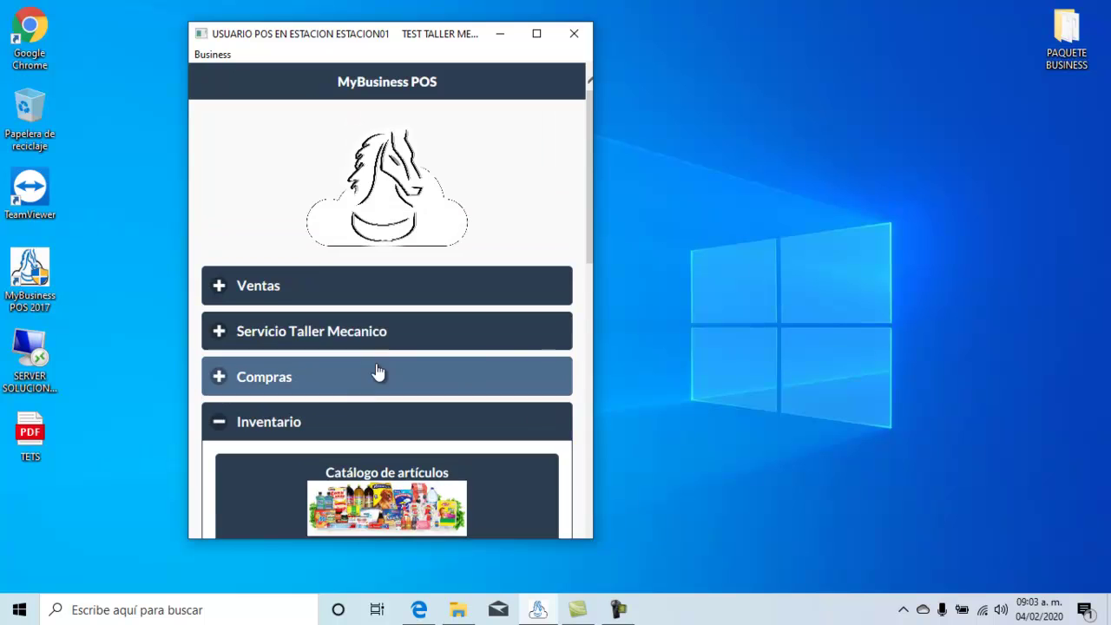
left_click(382, 432)
left_click(369, 467)
scroll(322, 365, "down", 1)
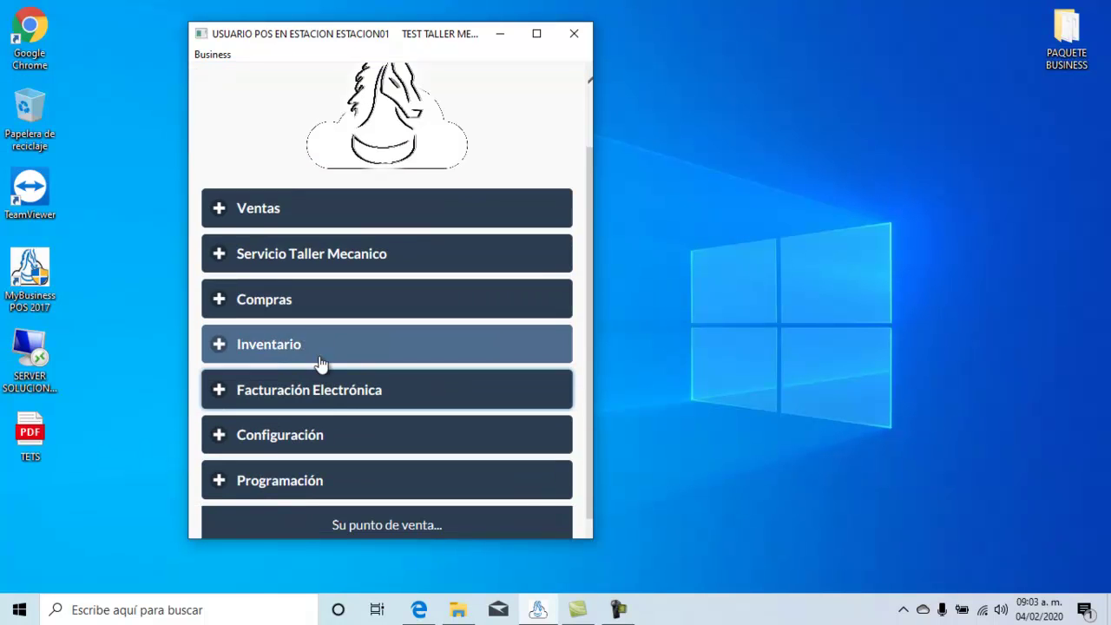
Step: Reopen the classic point of sale, search for ART and add ARTICULO DE PRUEBA to the sale
left_click(313, 221)
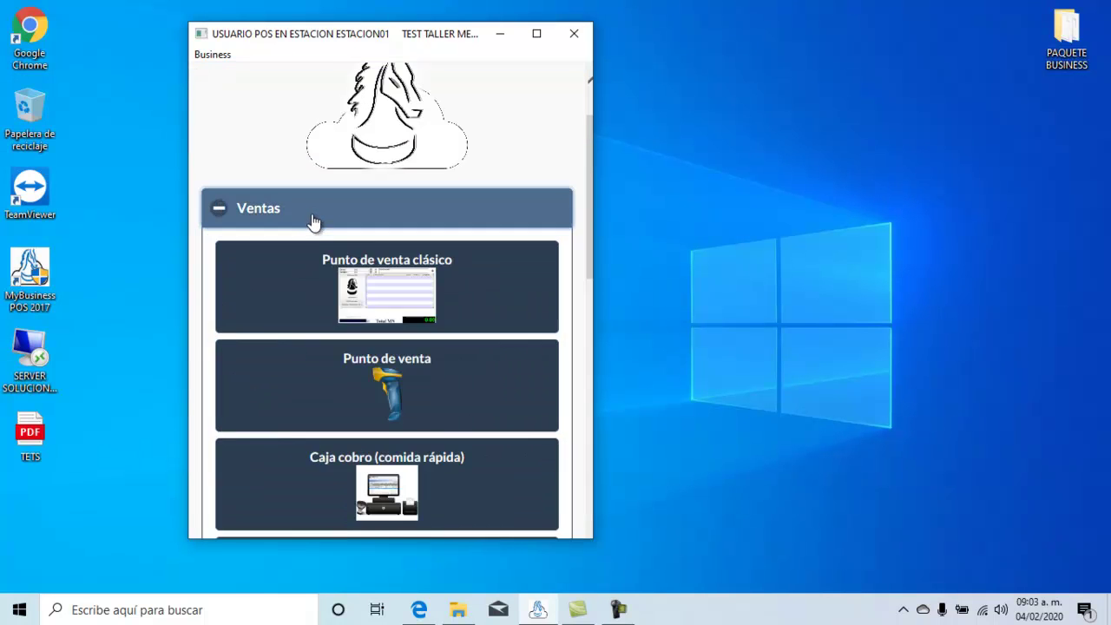
left_click(355, 286)
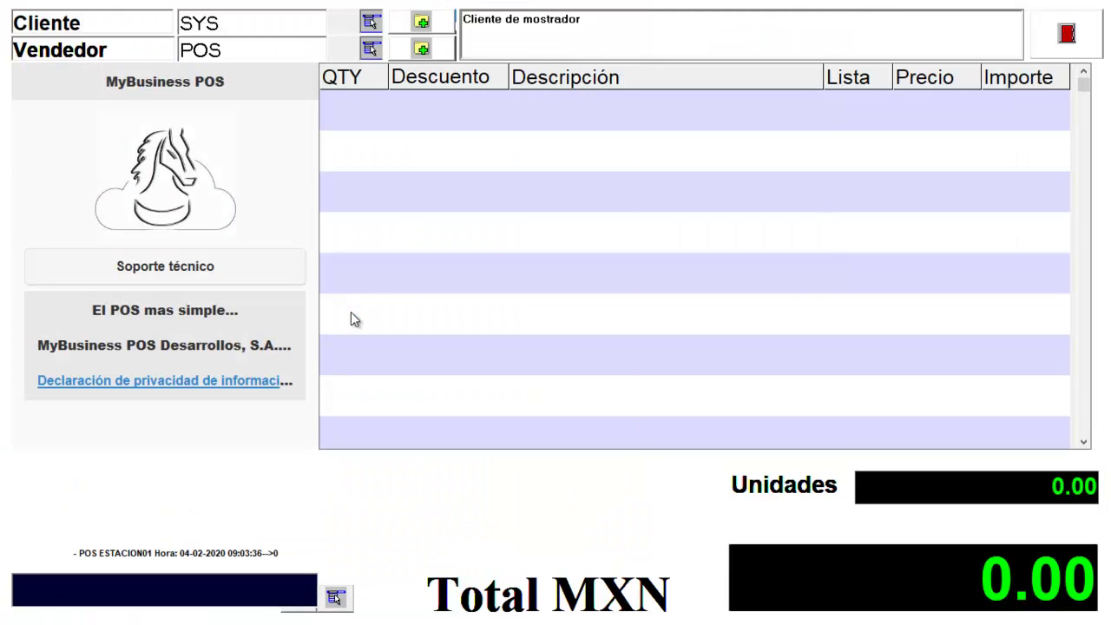
type("ART")
key("Return")
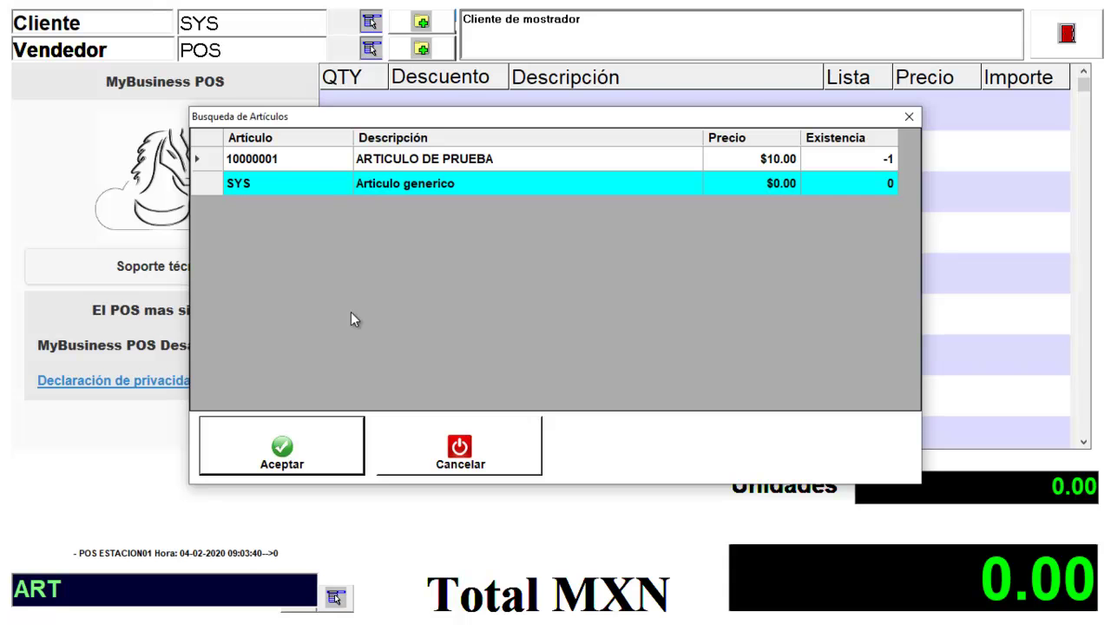
double_click(281, 161)
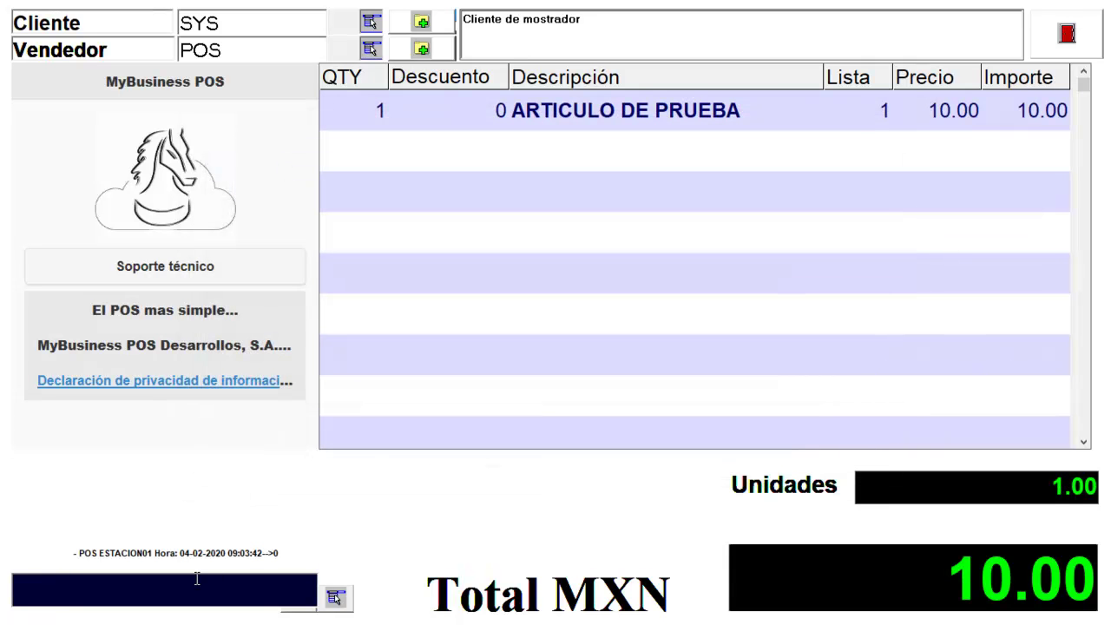
Step: Charge the sale as a 10.00 cash payment with a ticket, skip saving the ticket PDF, and exit the point of sale
type("5")
key("Return")
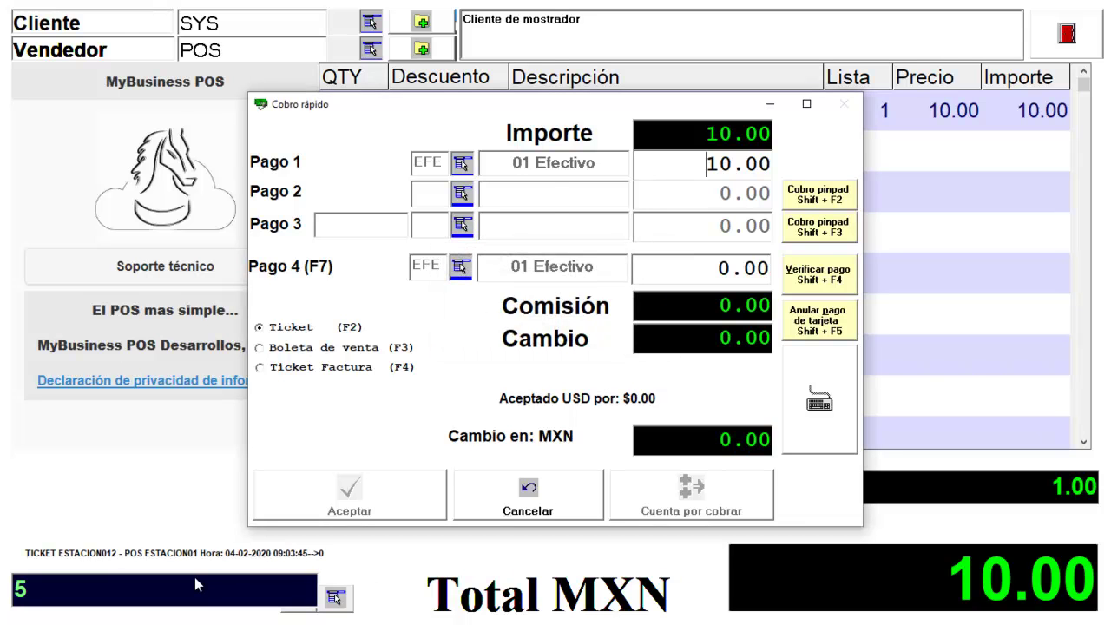
key("Return")
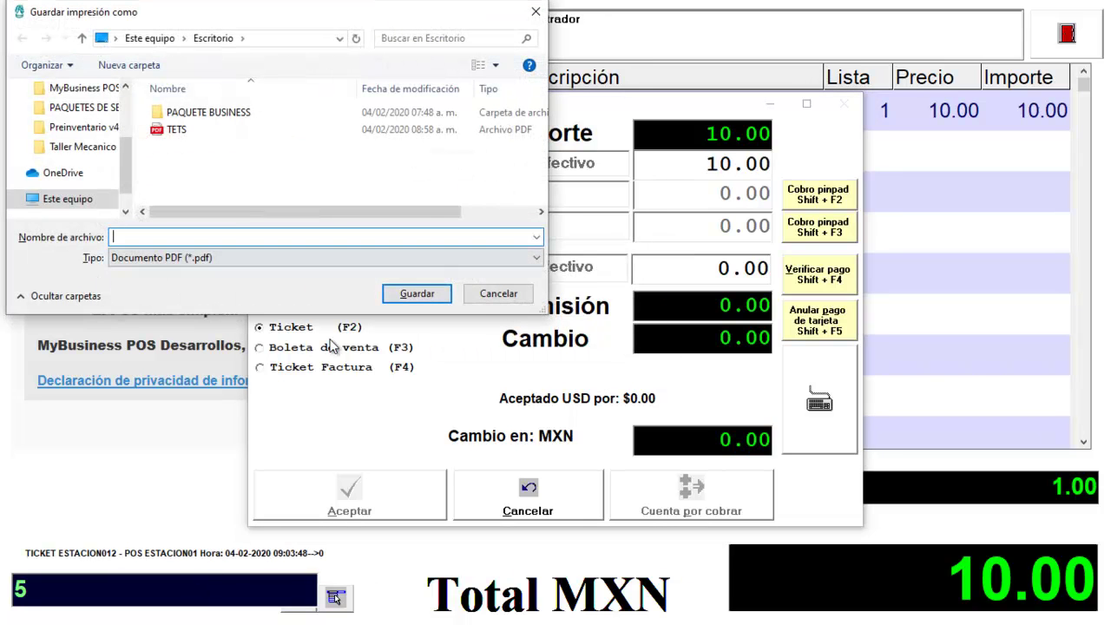
left_click(487, 298)
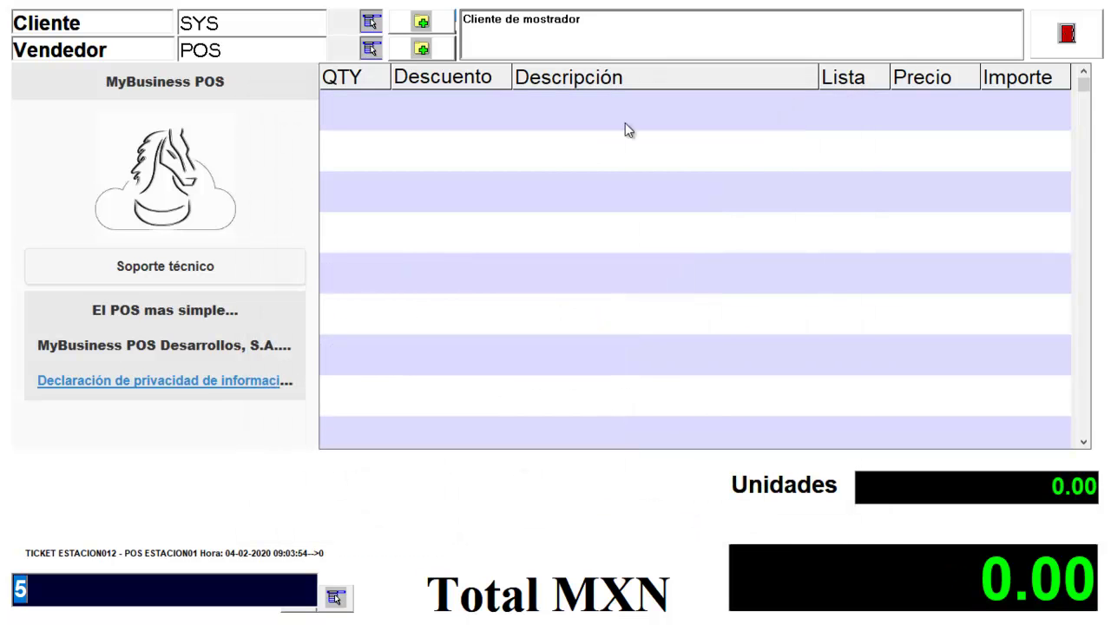
left_click(1066, 35)
left_click(414, 211)
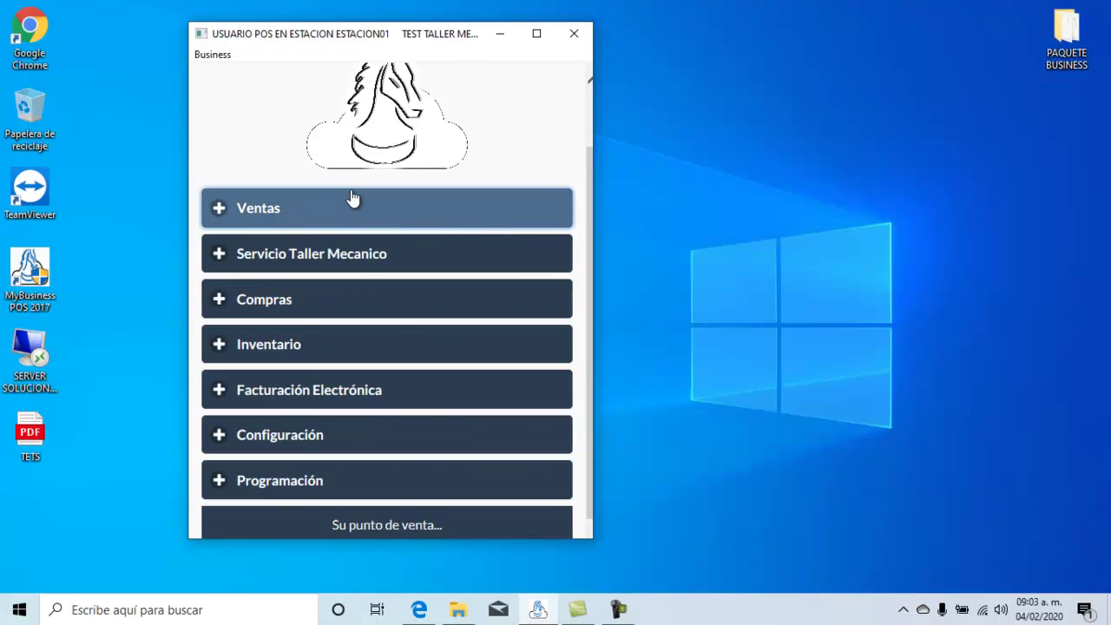
Step: Open the Administrador de Taller from Servicio Taller Mecanico and select the second pending order
left_click(350, 254)
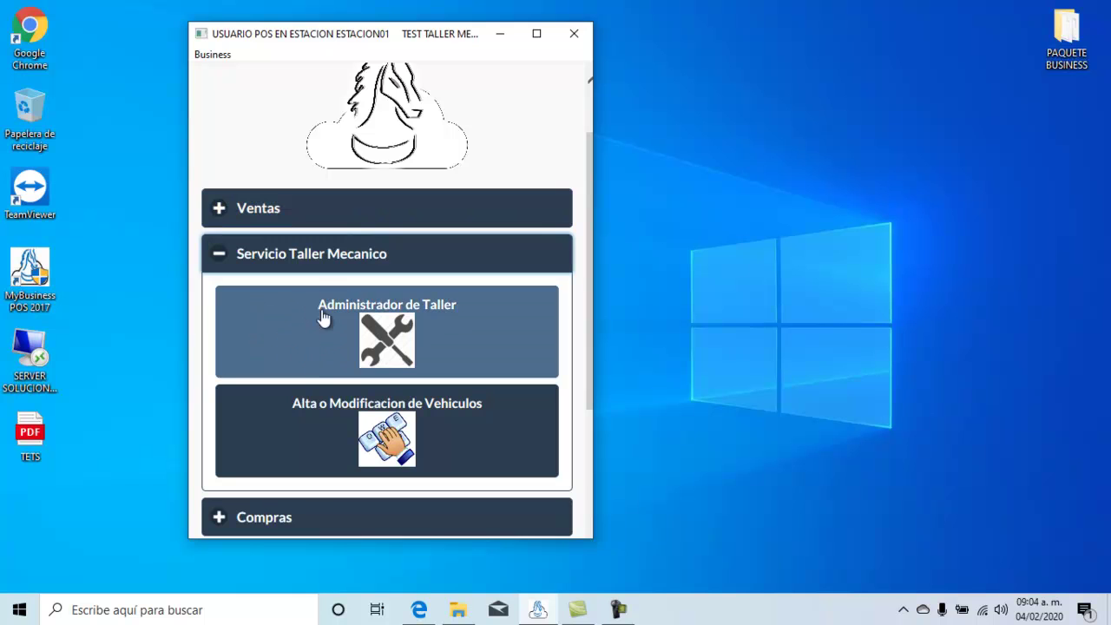
scroll(277, 261, "down", 1)
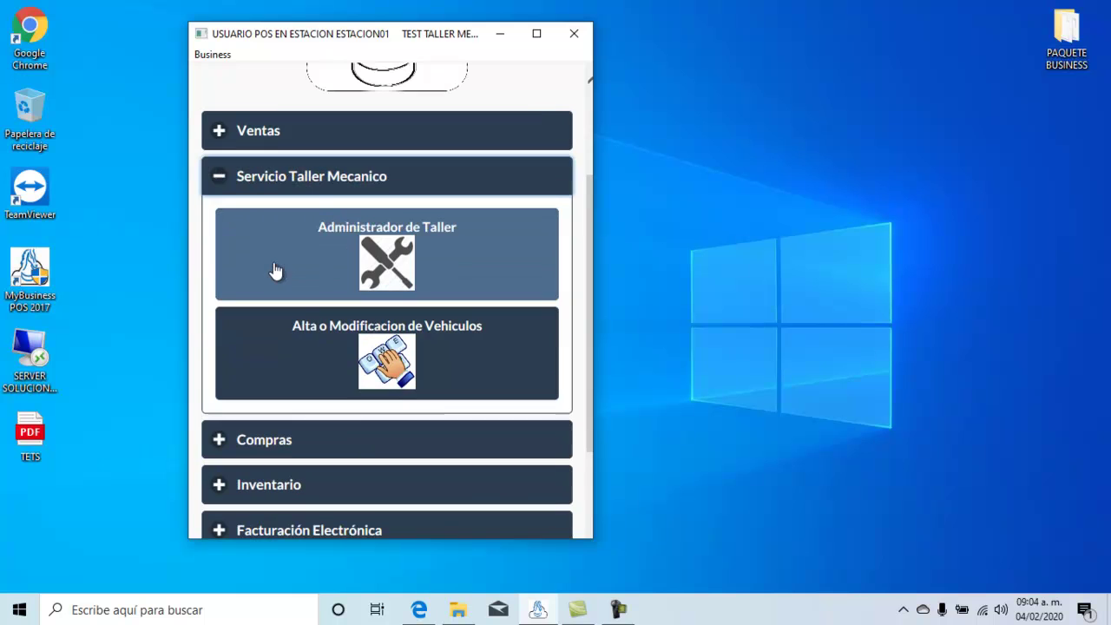
left_click(369, 251)
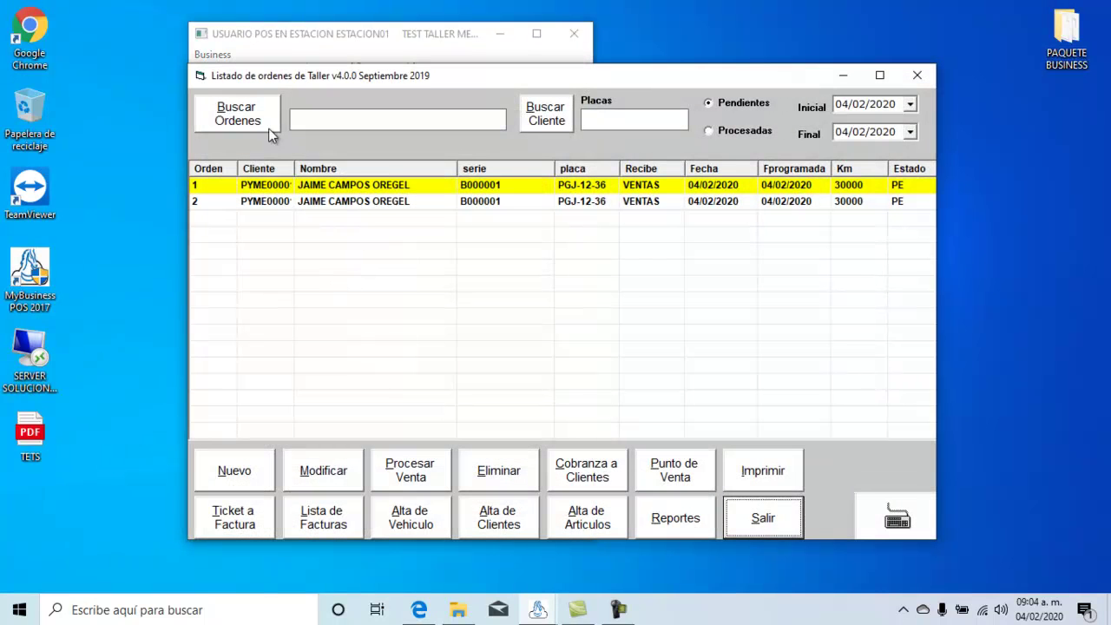
left_click(356, 217)
left_click(360, 205)
left_click(360, 186)
left_click(362, 201)
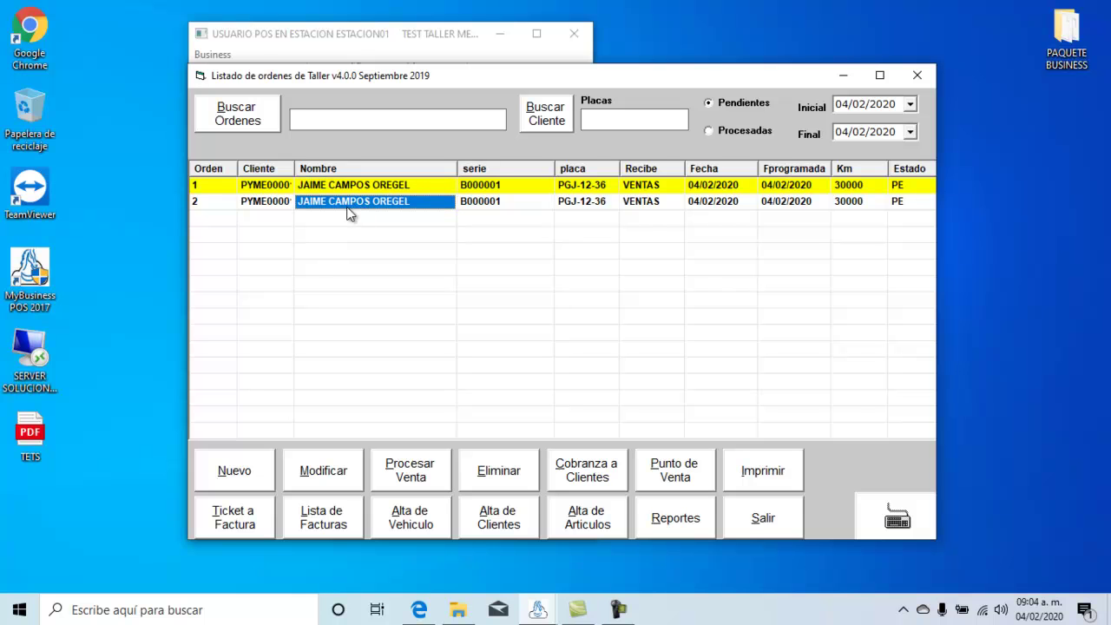
Step: View the ticket-to-invoice option and the electronic invoice list, and return to the workshop orders
left_click(263, 522)
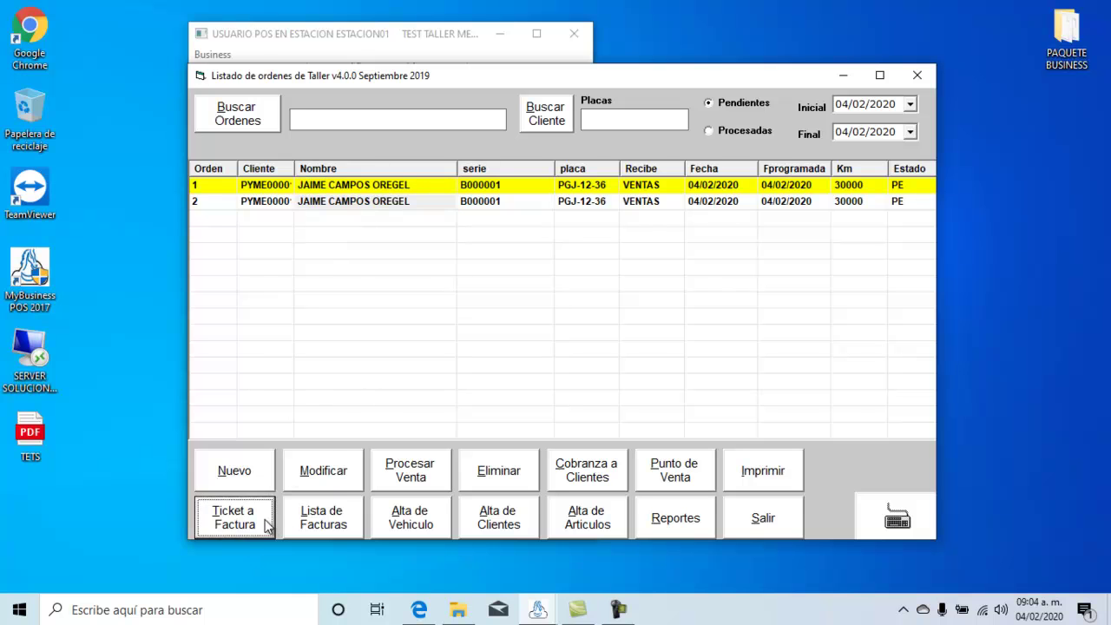
left_click(683, 530)
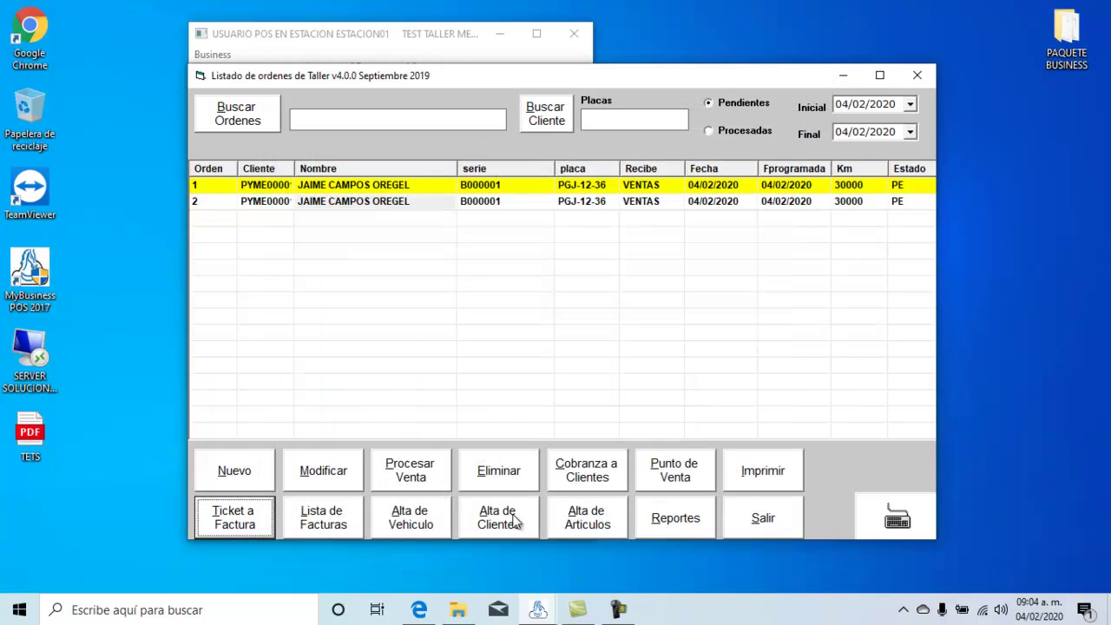
left_click(356, 519)
left_click(750, 495)
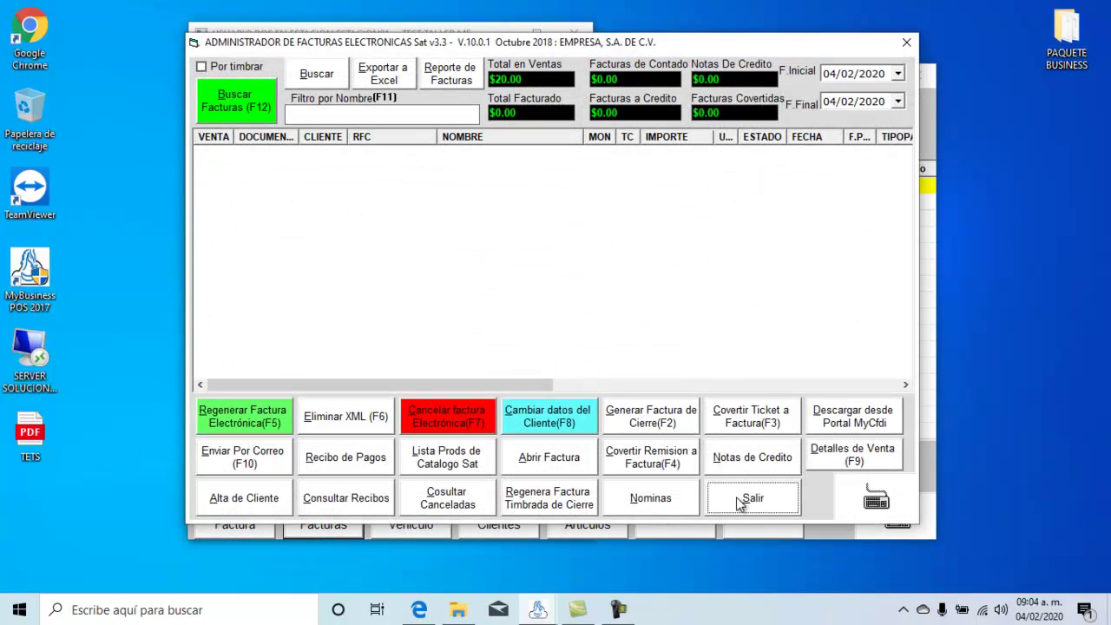
Step: Open the vehicle registration form, load the Chevrolet Cavalier through the series search, and close the form without saving
left_click(411, 521)
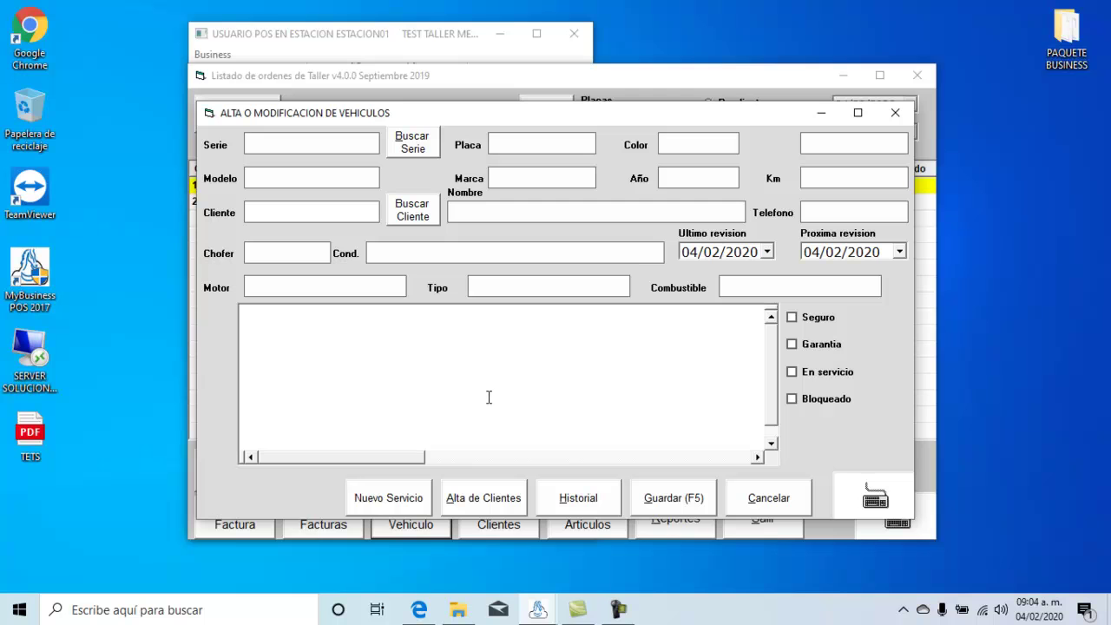
left_click(413, 143)
left_click(519, 372)
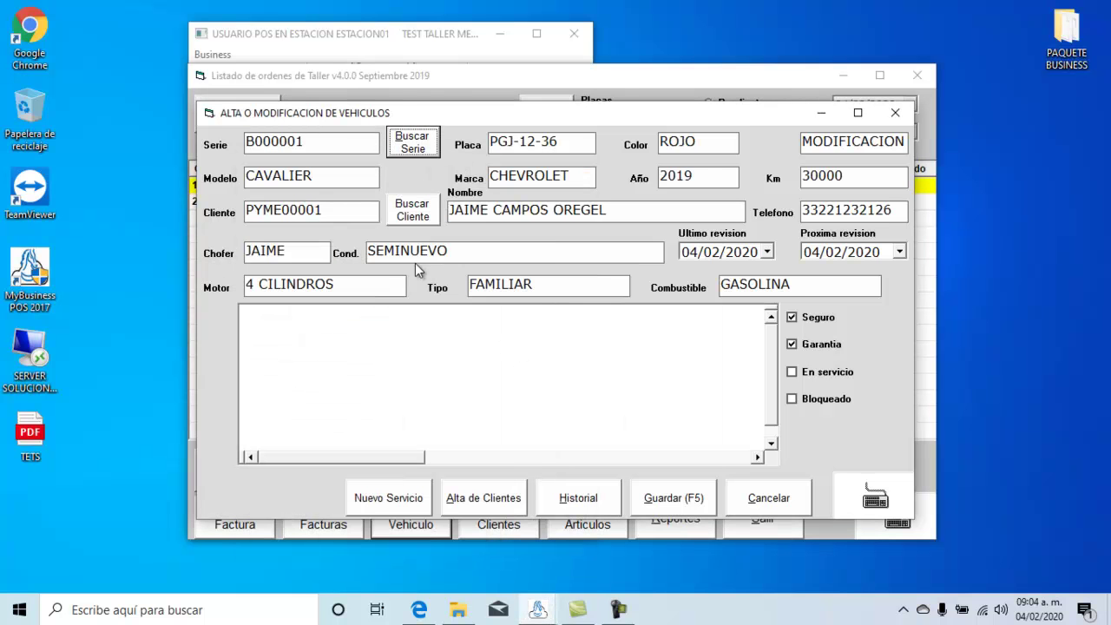
left_click(756, 502)
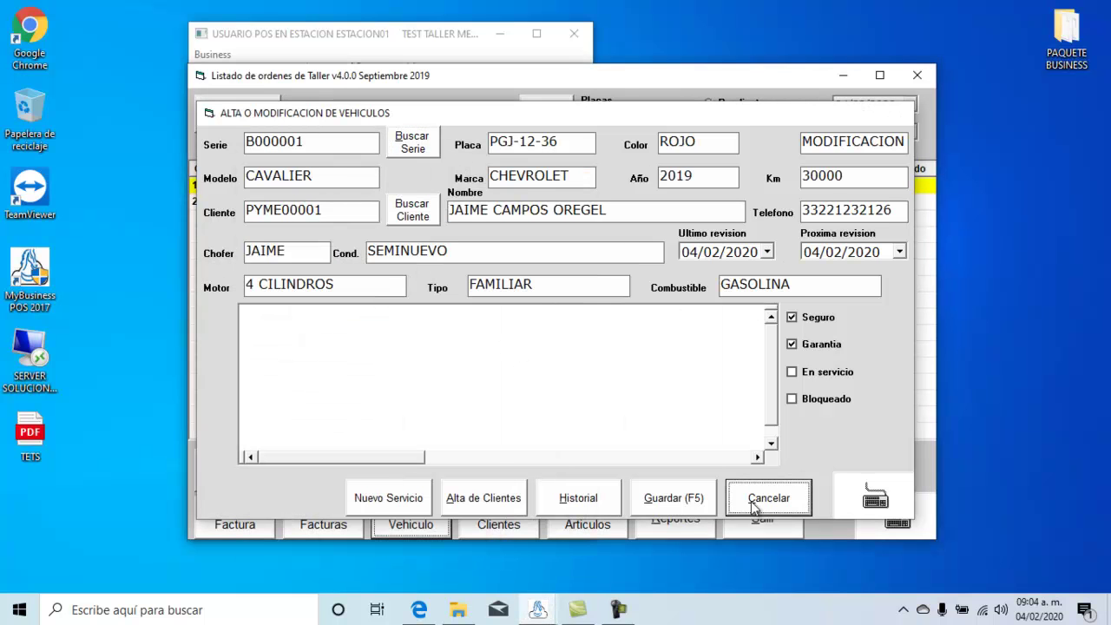
Step: Open the client registration form, load the second listed client through the client search, and exit the form without saving
left_click(500, 521)
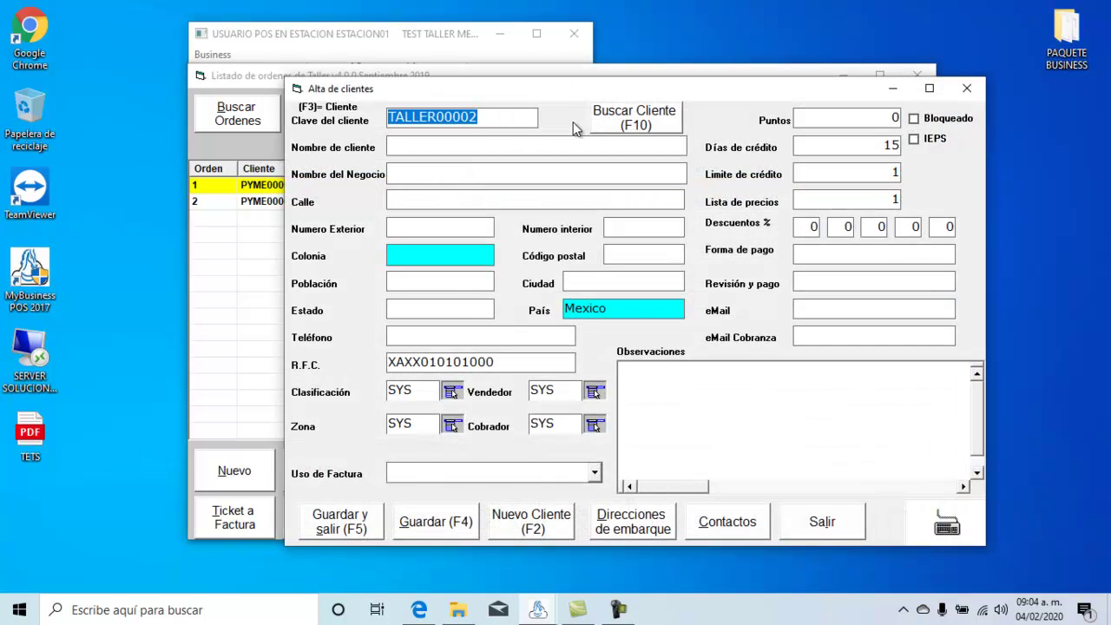
left_click(592, 119)
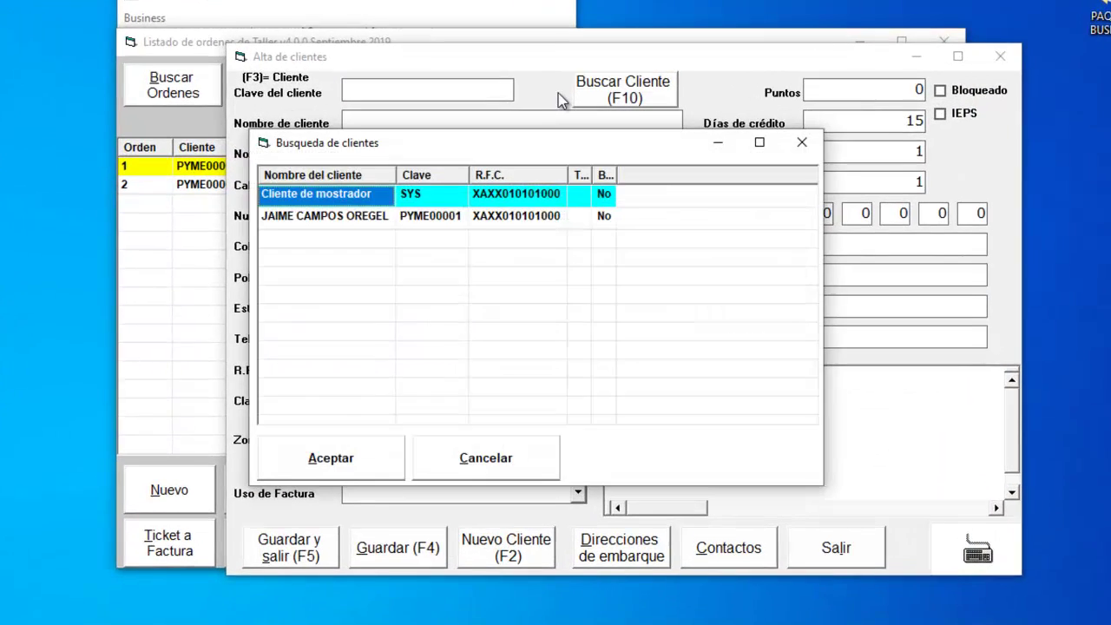
key("Down")
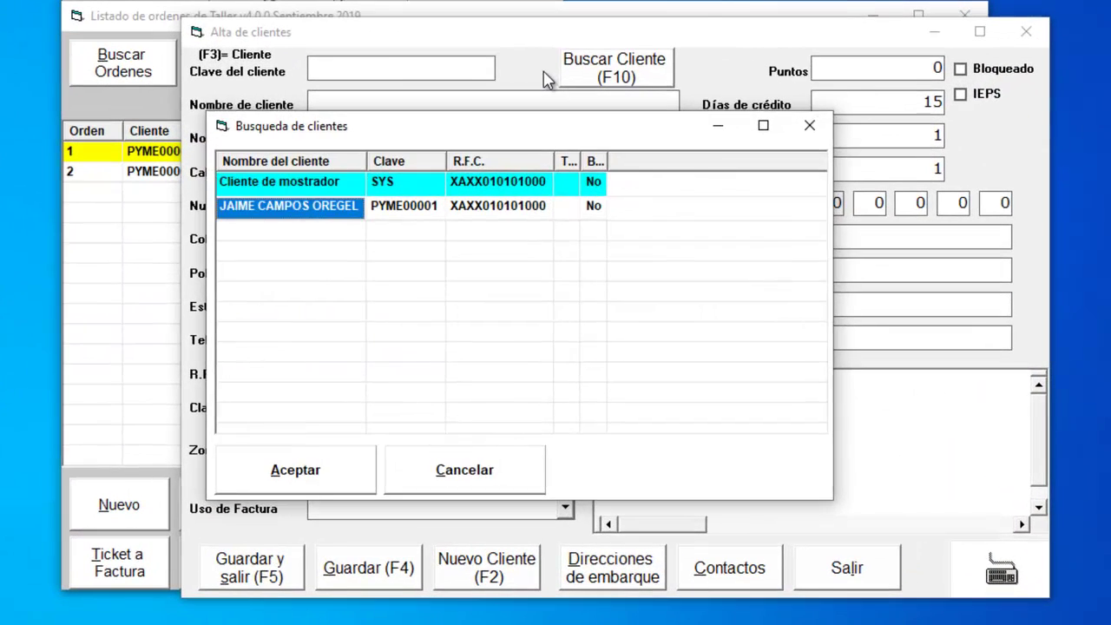
key("Return")
key("Tab")
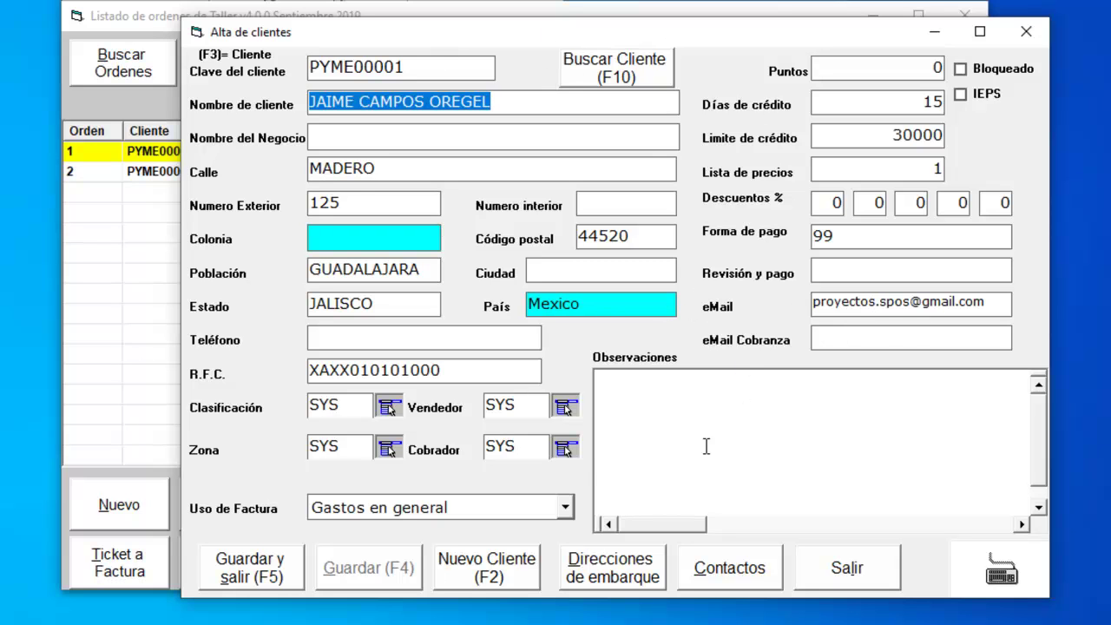
left_click(825, 568)
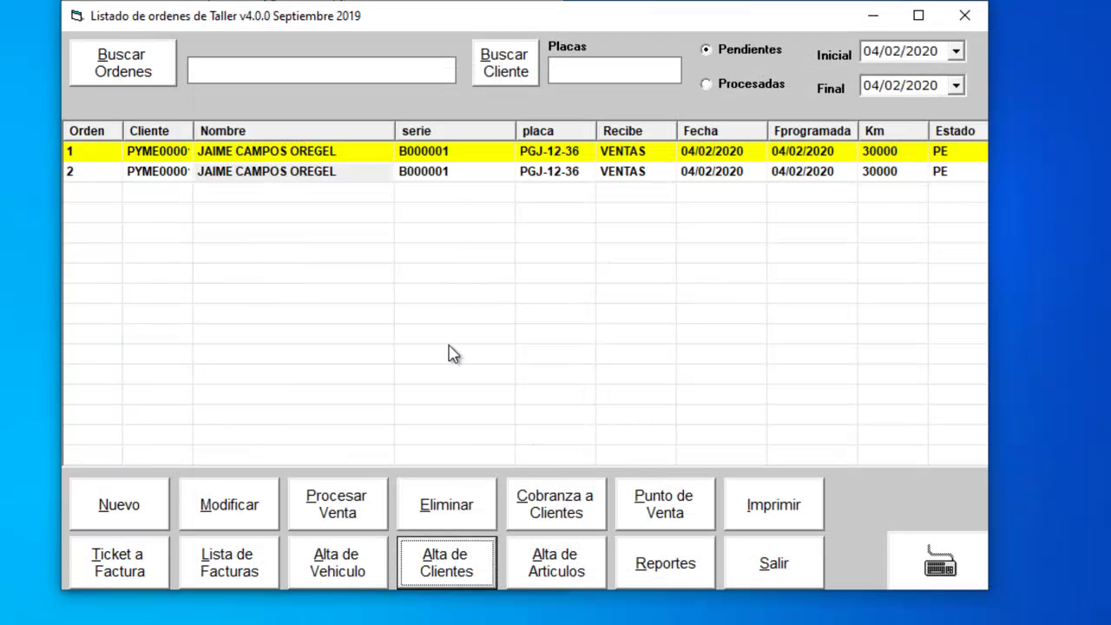
Step: View the blank article registration form and the first pending order's service details, closing each without changes
left_click(564, 580)
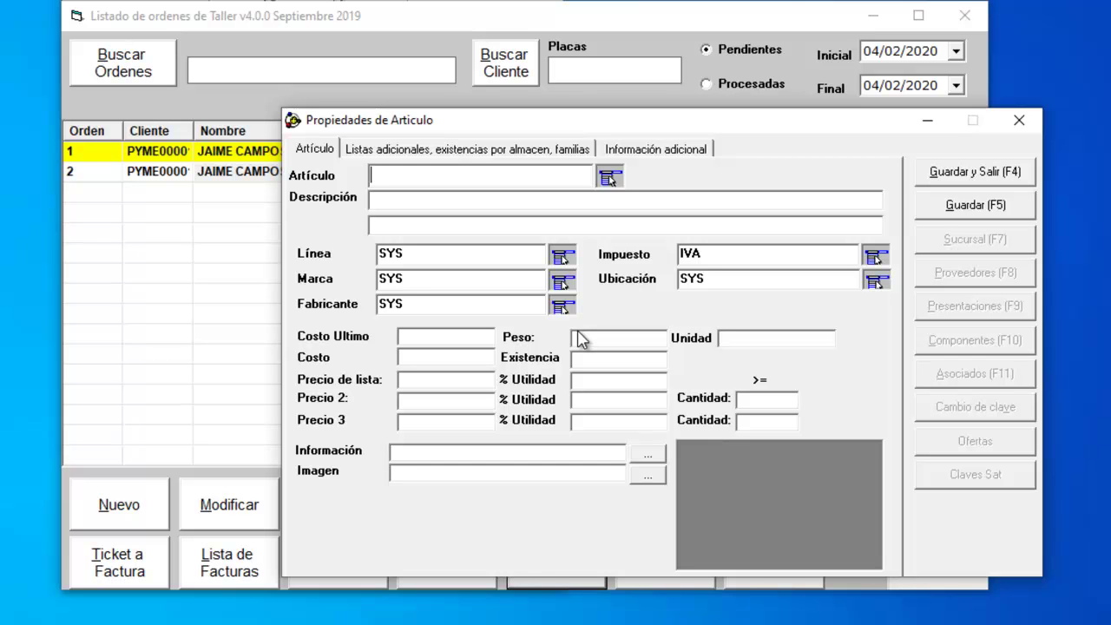
left_click(1014, 120)
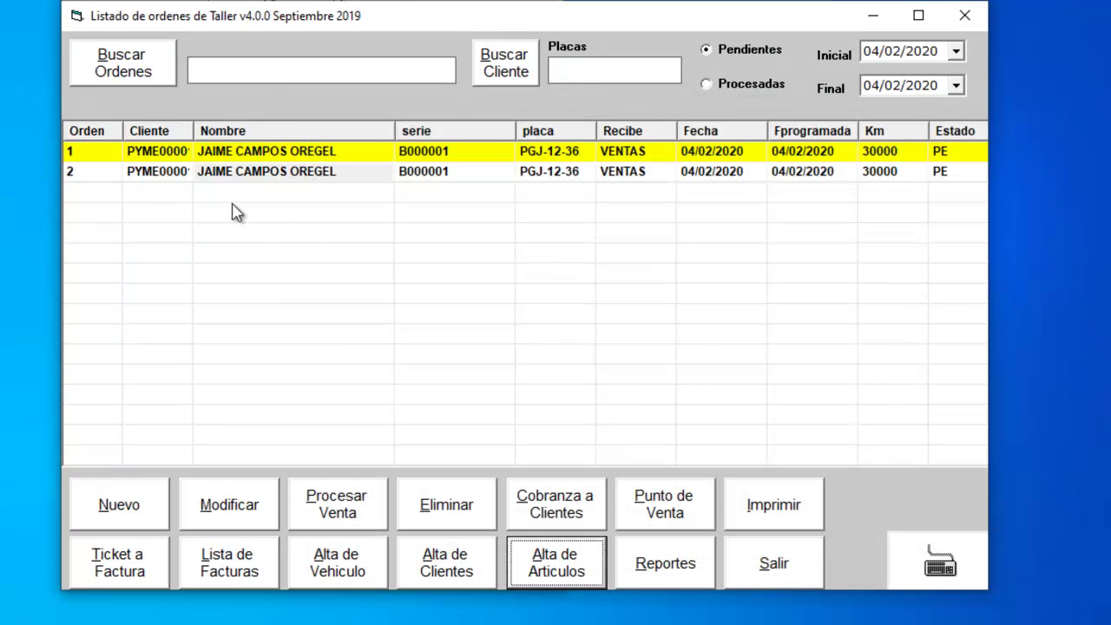
left_click(232, 153)
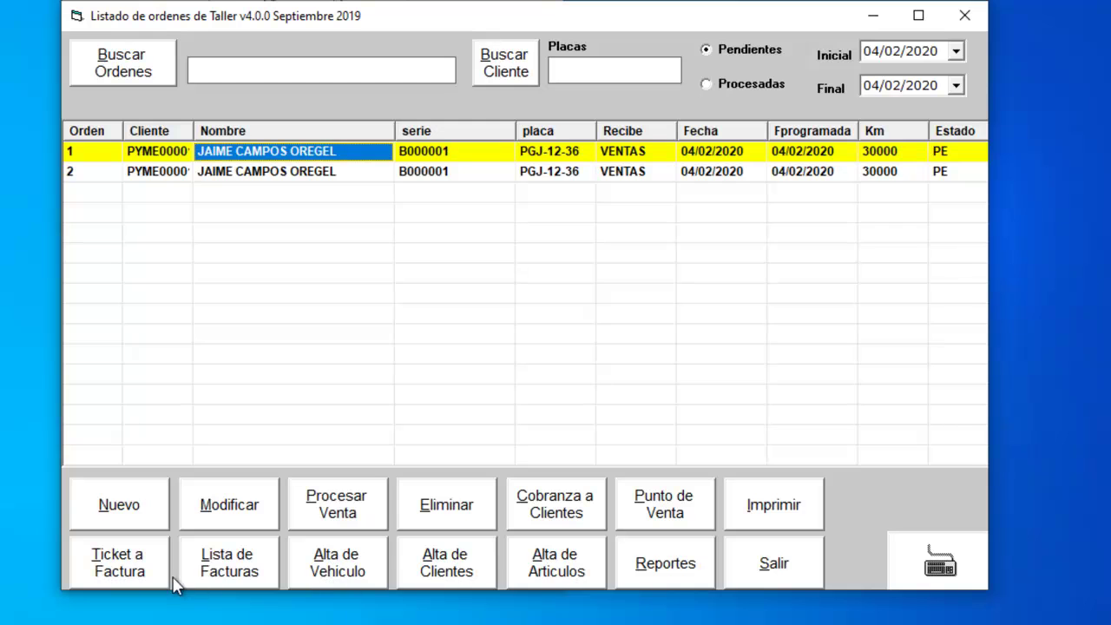
left_click(231, 521)
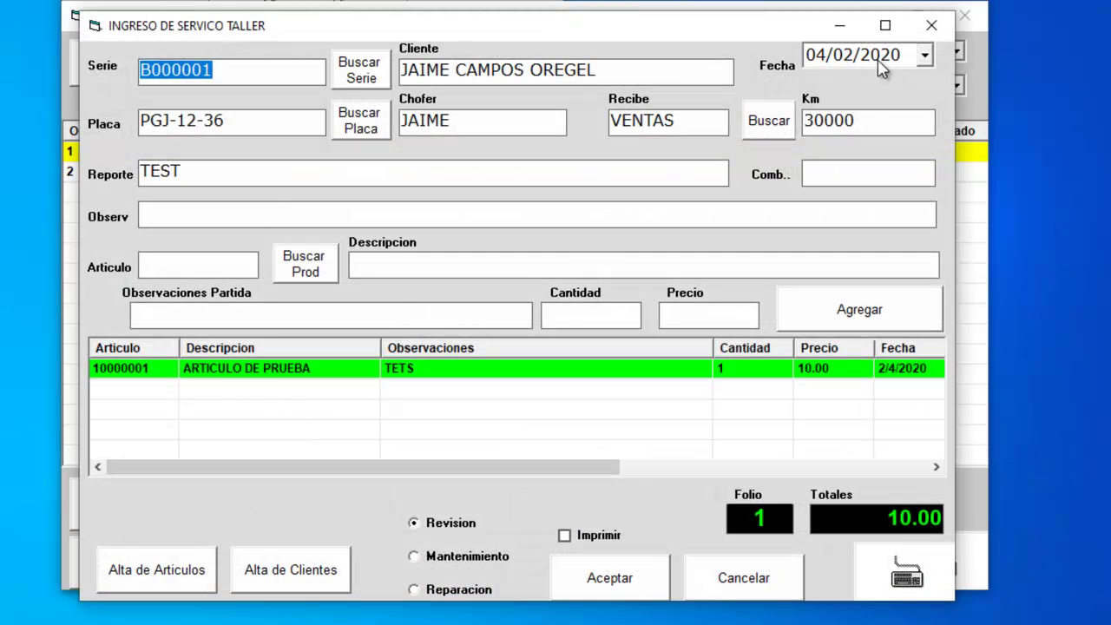
left_click(932, 25)
Step: Open the second pending order for modification, examine its service items, report and observation fields, and cancel without saving
left_click(341, 179)
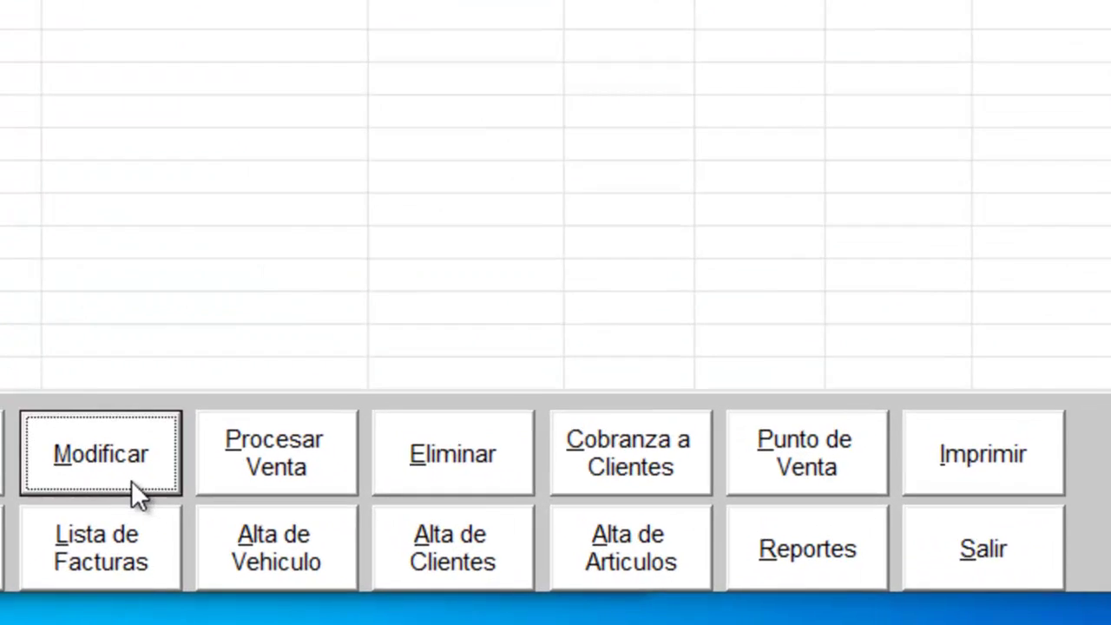
left_click(239, 519)
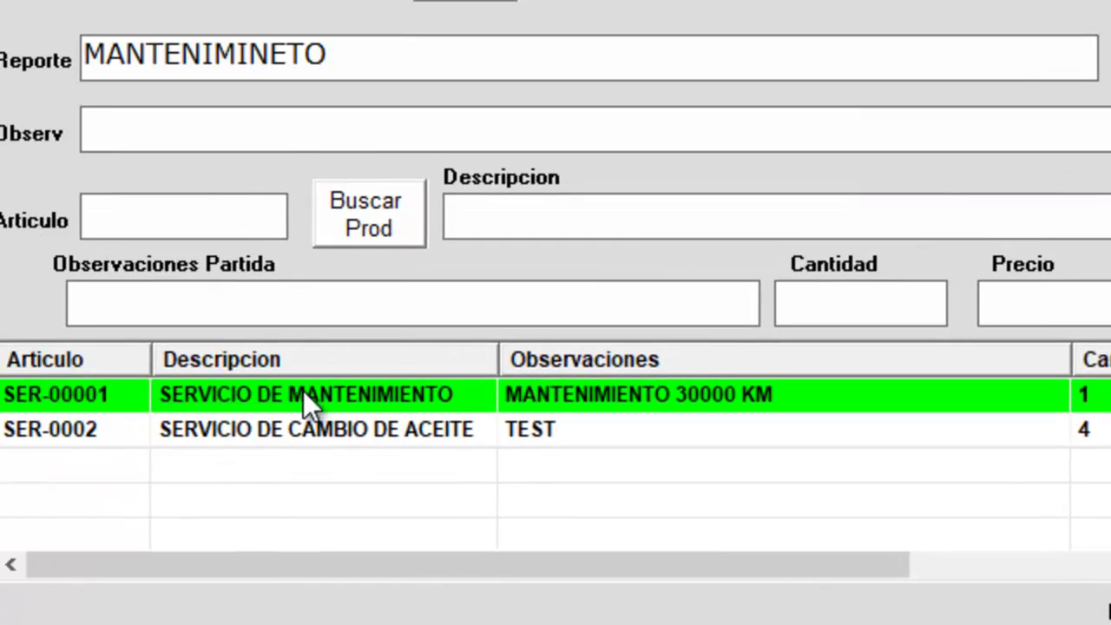
left_click(204, 210)
left_click(327, 457)
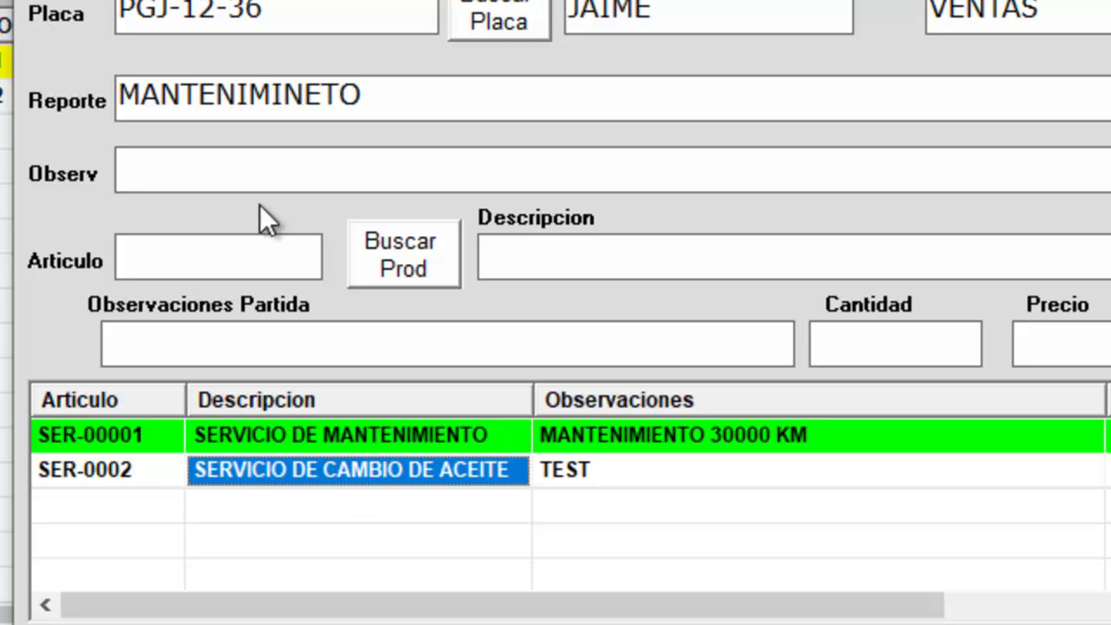
left_click(342, 103)
key("shift+Home")
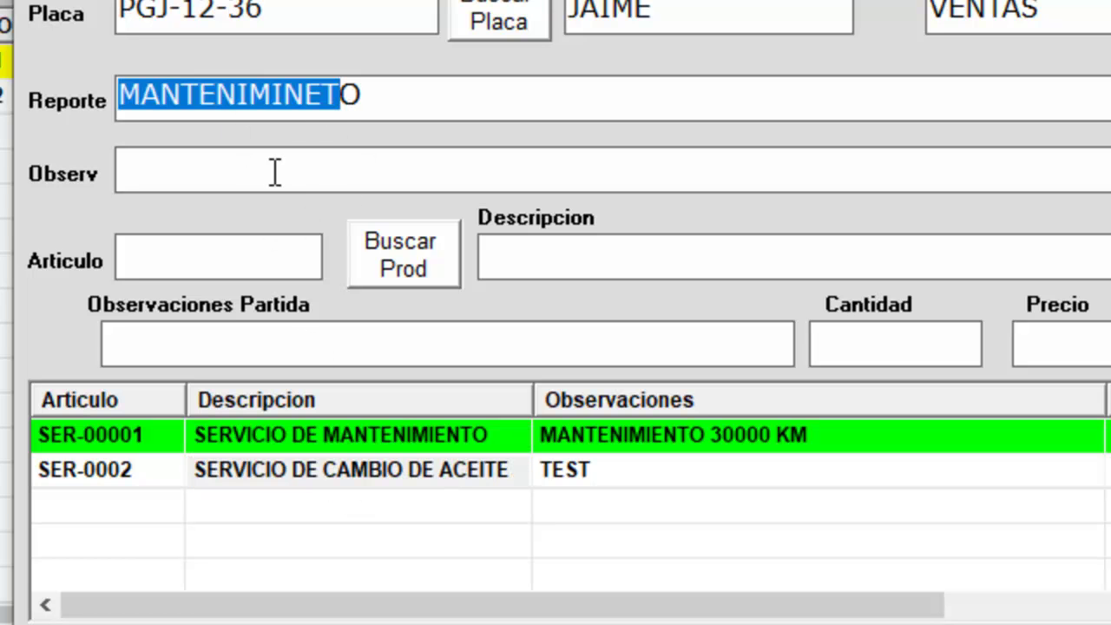
left_click(320, 163)
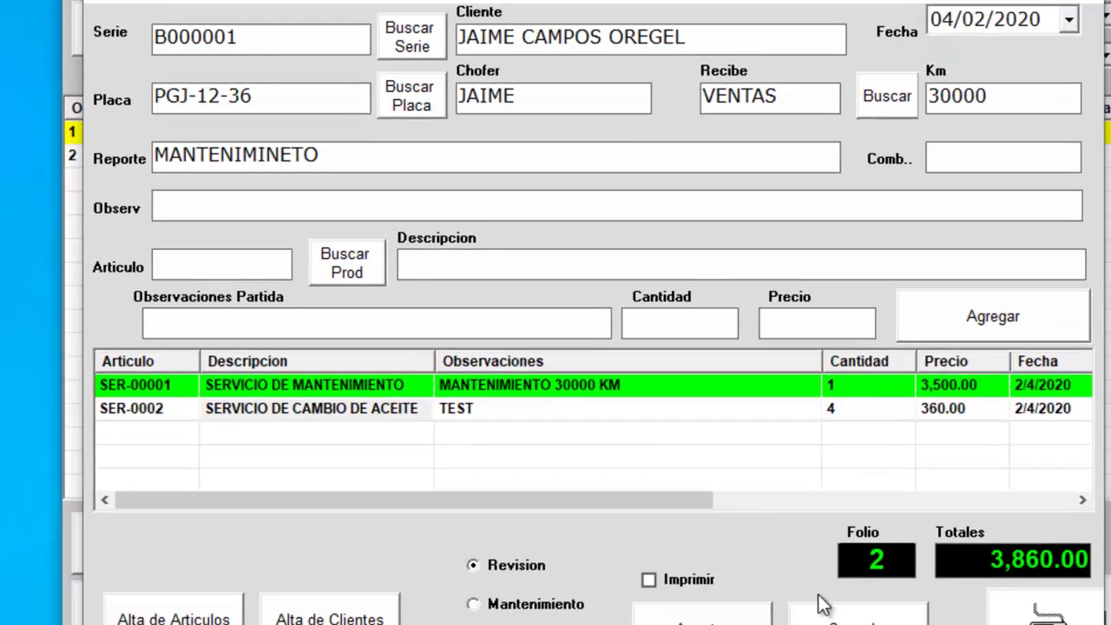
left_click(773, 588)
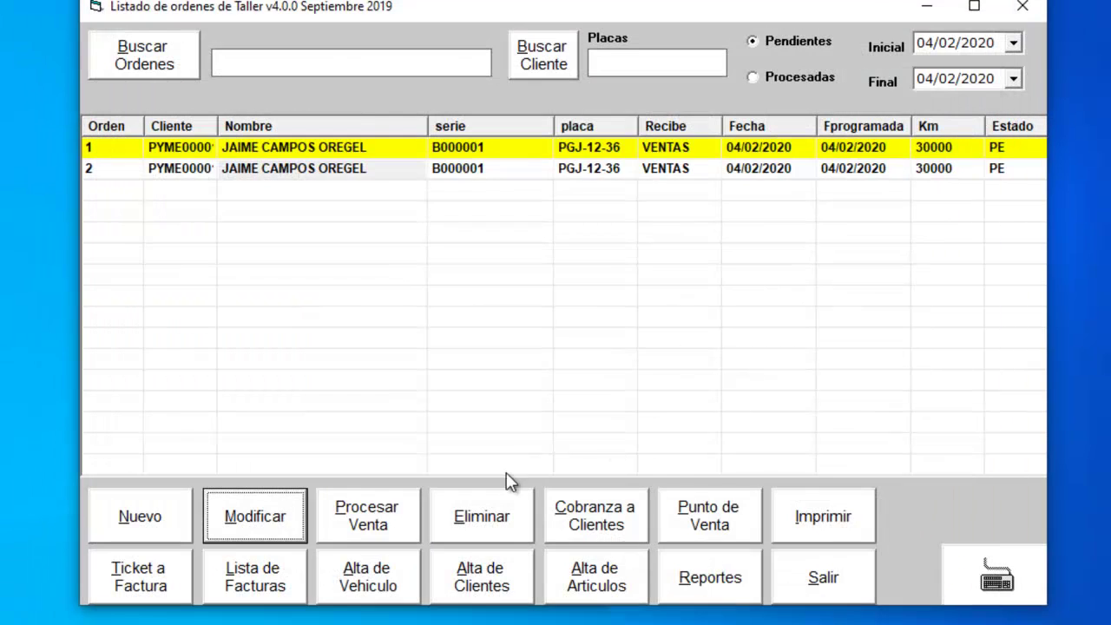
Step: Start a new workshop order and load the vehicle with series B000001 through the series search
left_click(170, 526)
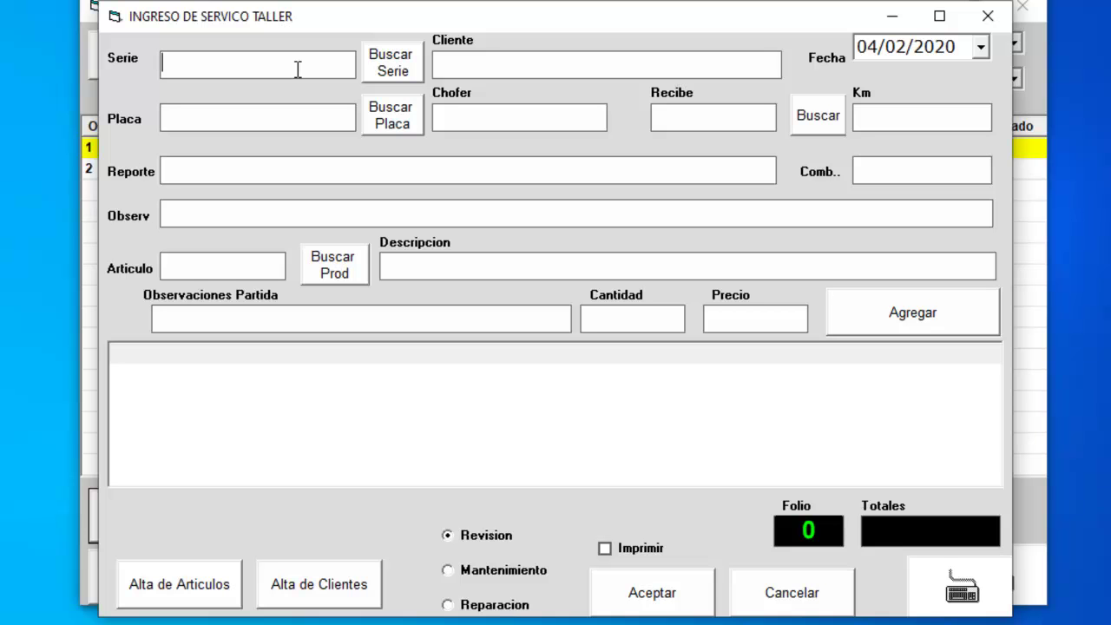
left_click(299, 71)
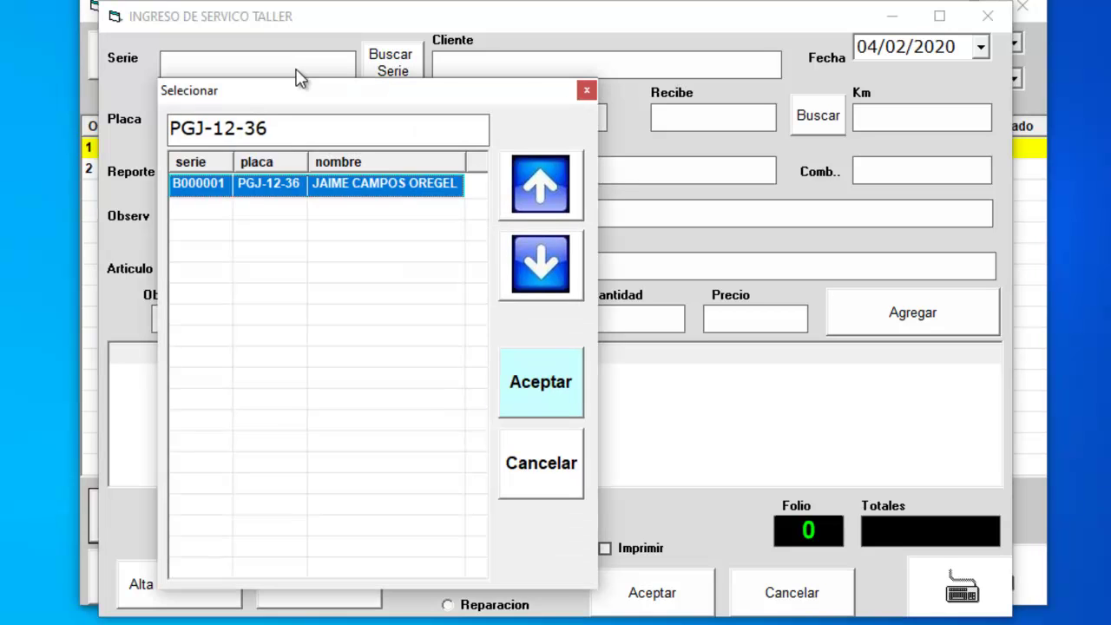
key("Return")
key("Tab")
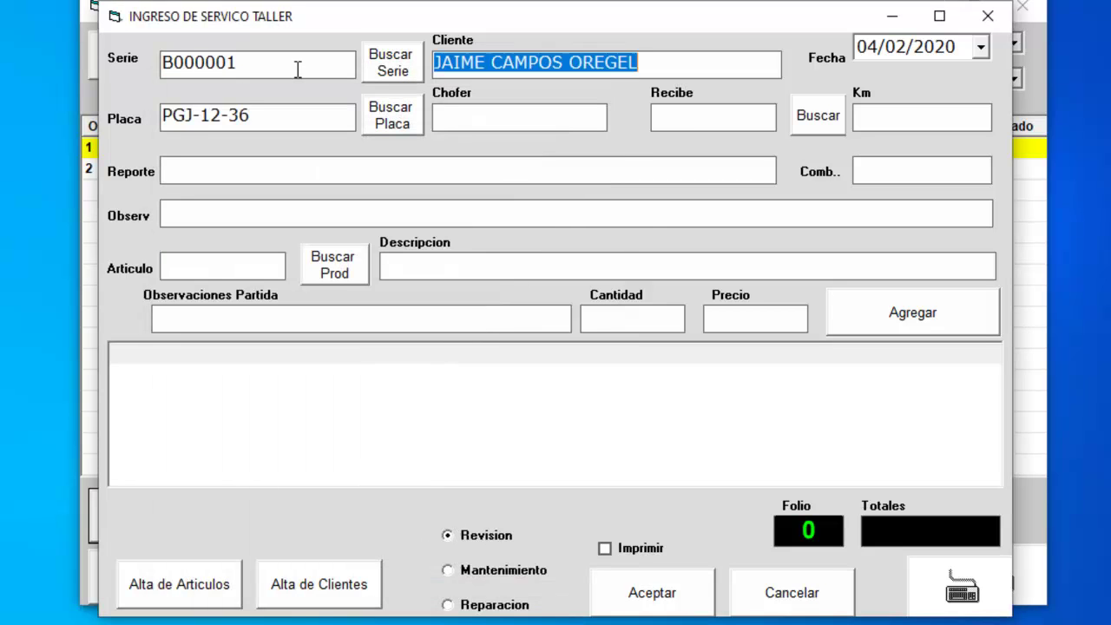
key("Tab")
key("Tab")
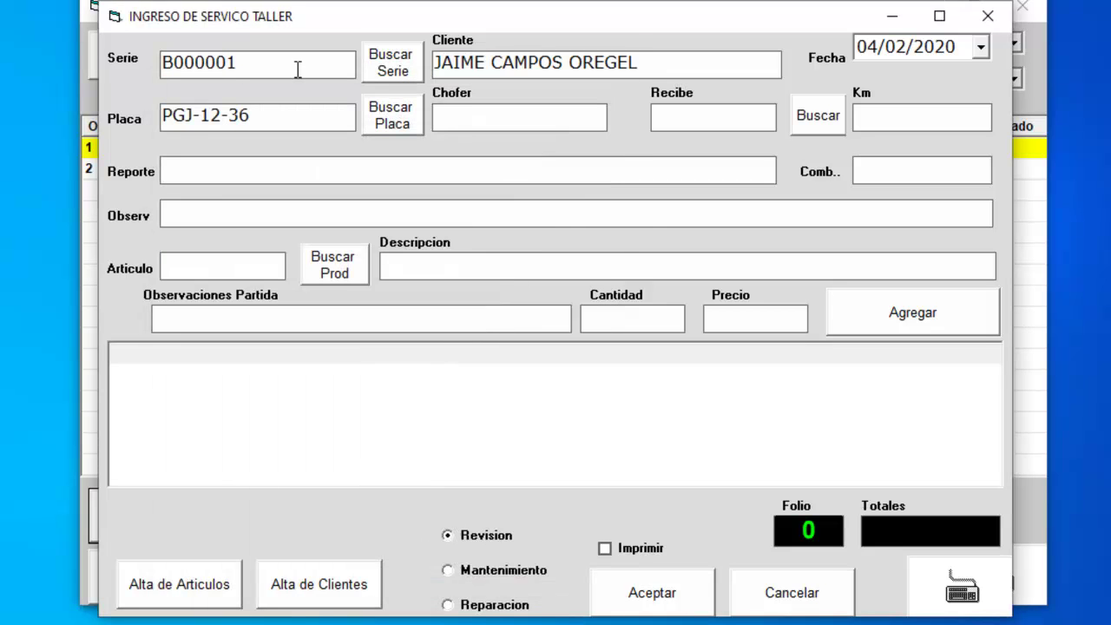
Step: Enter the driver's first name, choose VENTAS as the receiver, and set the mileage to 30000 km
type("JAIME")
key("Tab")
key("Return")
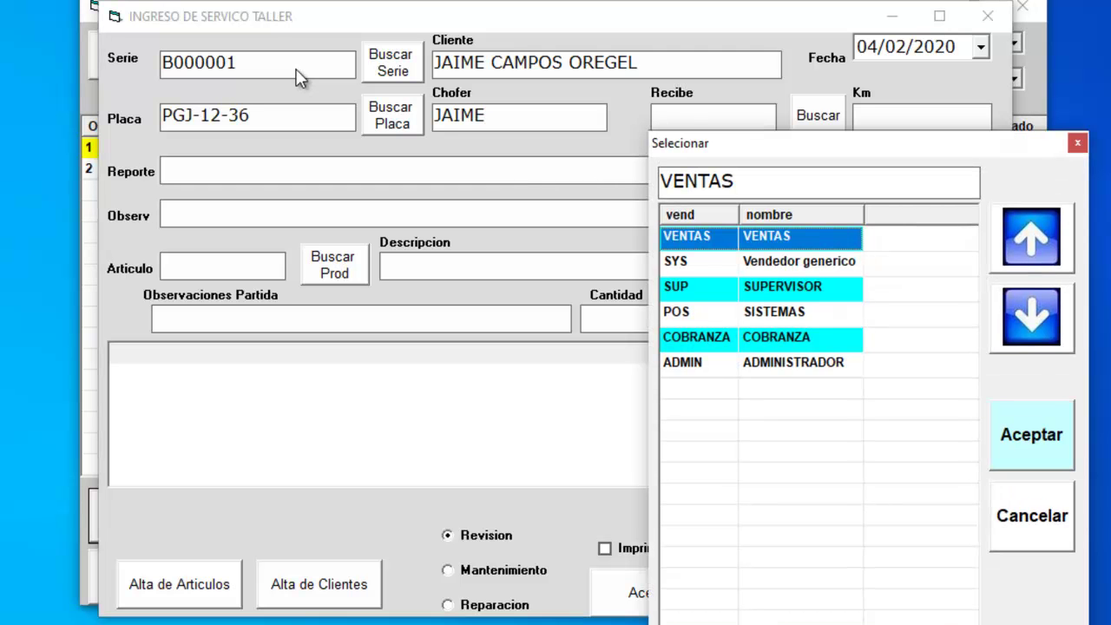
key("Return")
key("Tab")
type("30000")
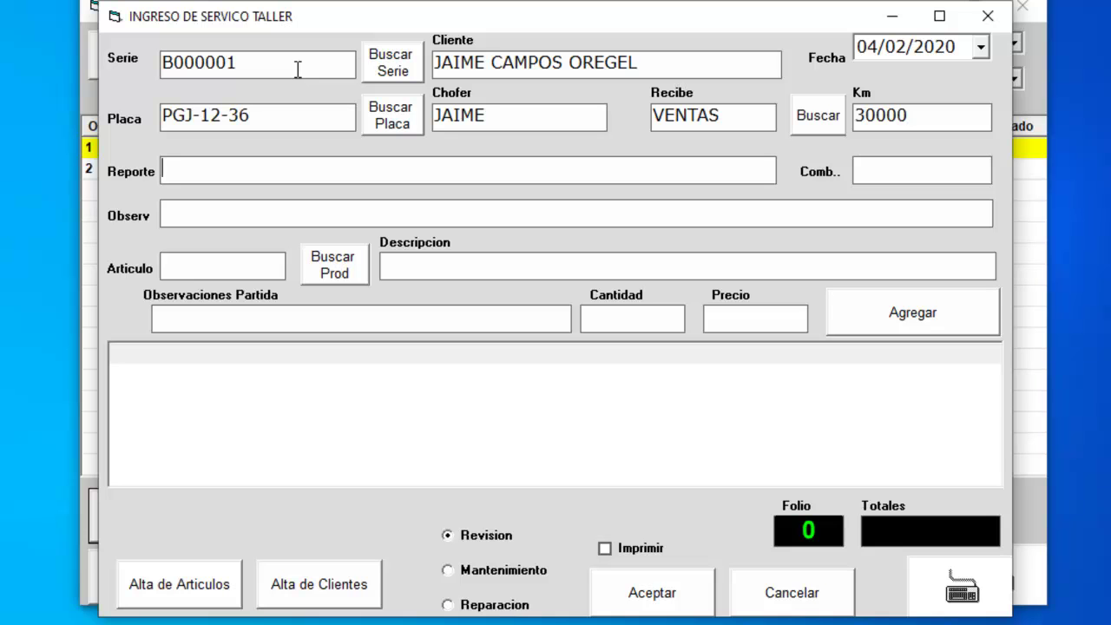
Step: Enter MANTENIMINETO as the report, MEDIO as the fuel level, and FALTA DE POTENCIA as the observation
type("MANTENIMINET")
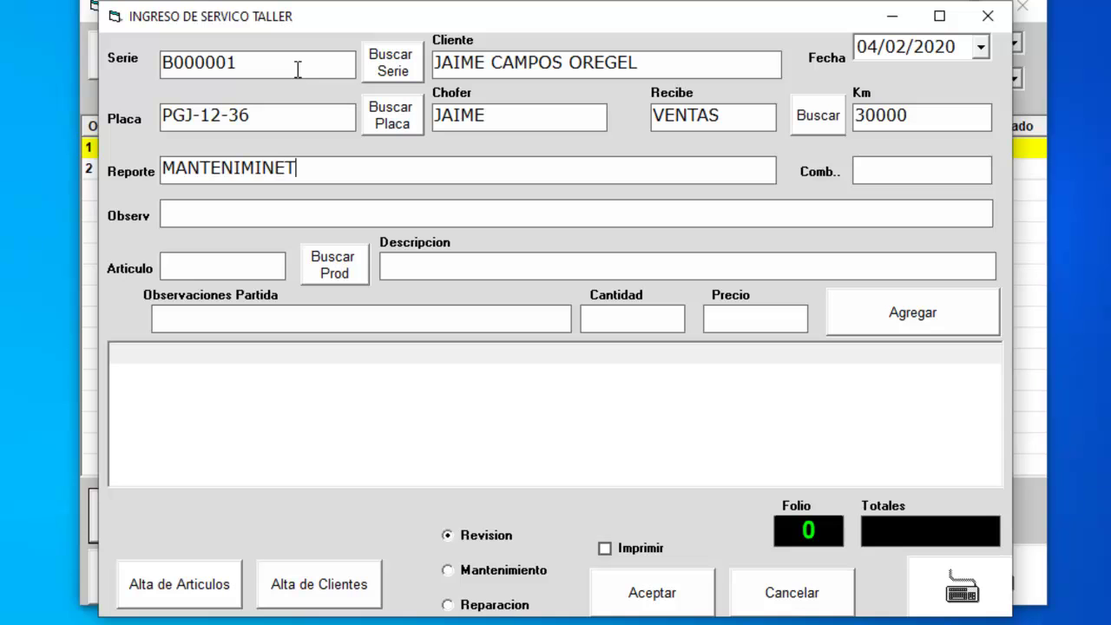
type("OMEDIO")
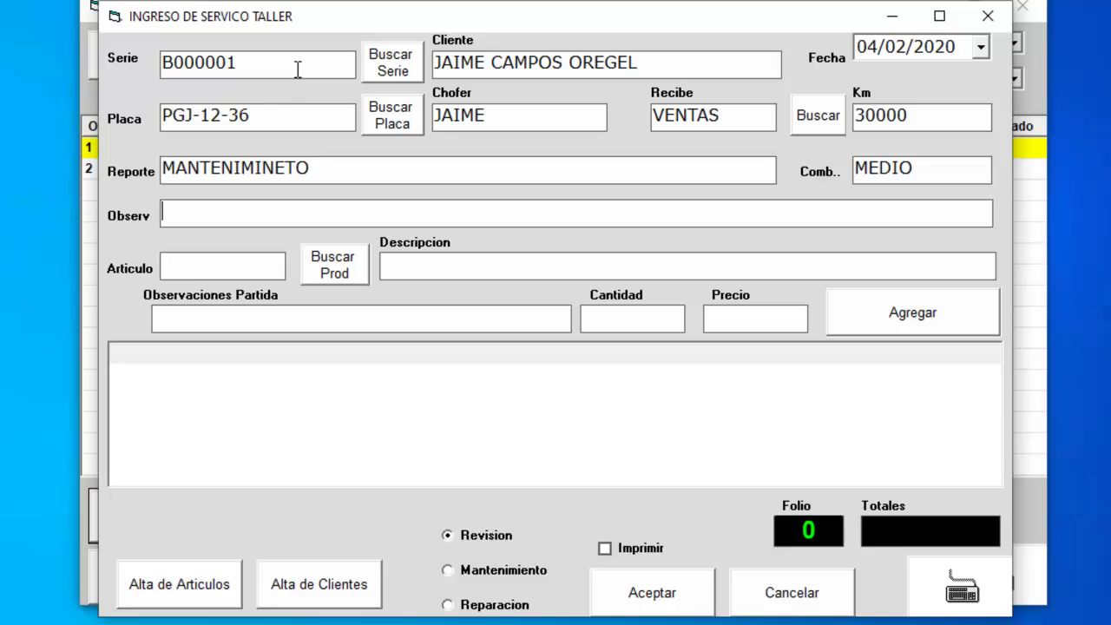
type("FALTA DE PO")
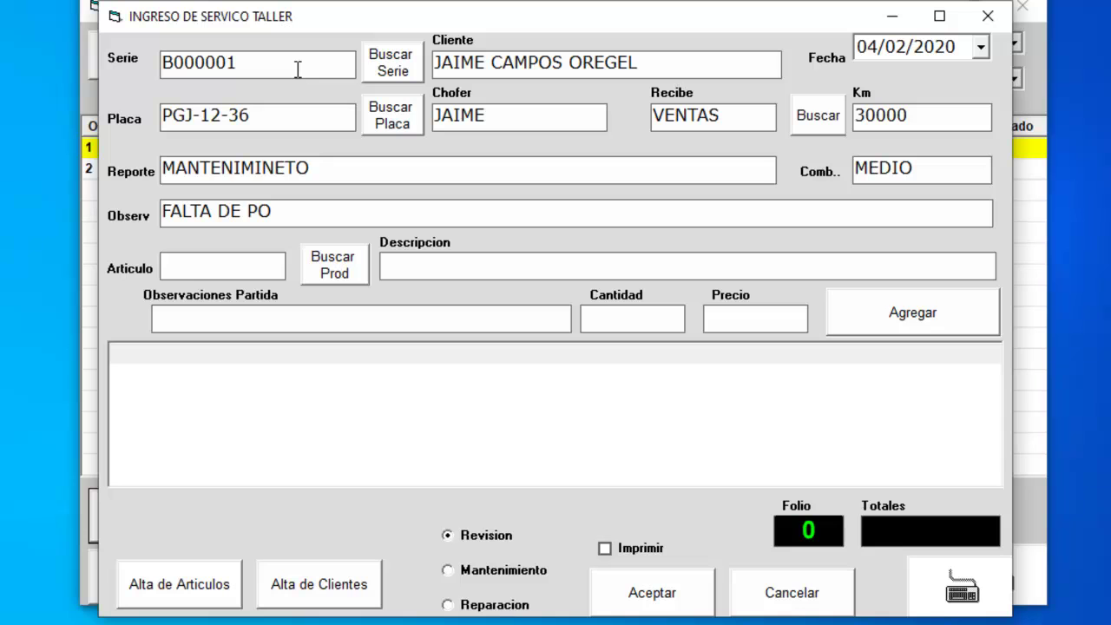
type("TENCIA")
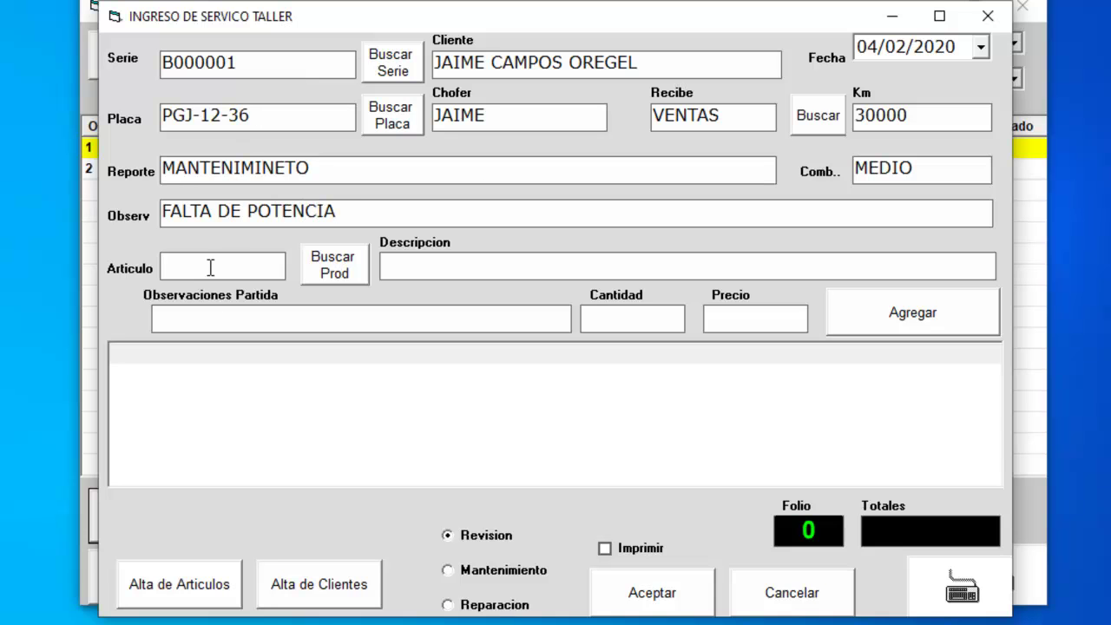
Step: Search the articles for SERV, choose maintenance service SER-00001, and enter the item observation MANTENIMNTO 30000 KM
type("SERV")
key("Return")
key("Down")
key("Return")
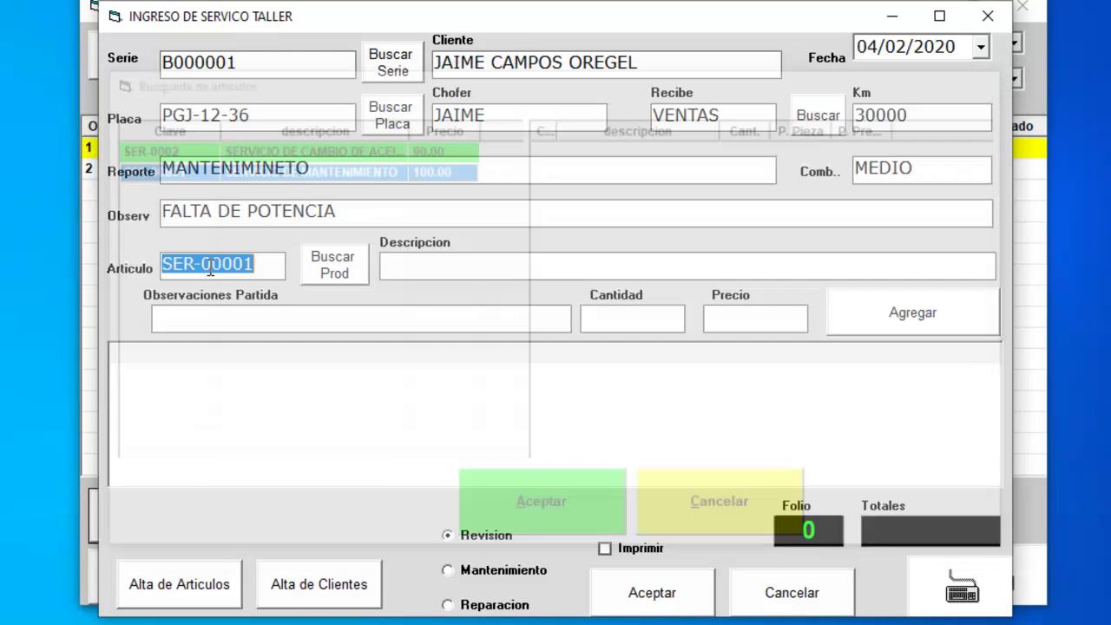
type("MANTENI")
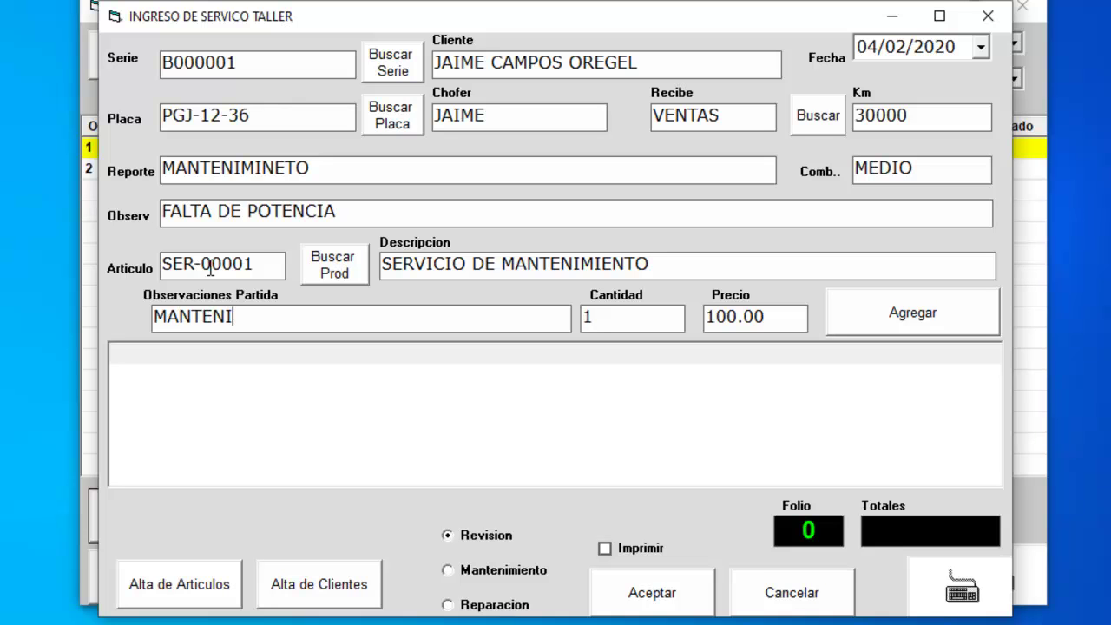
type("MNTO 30000 KM")
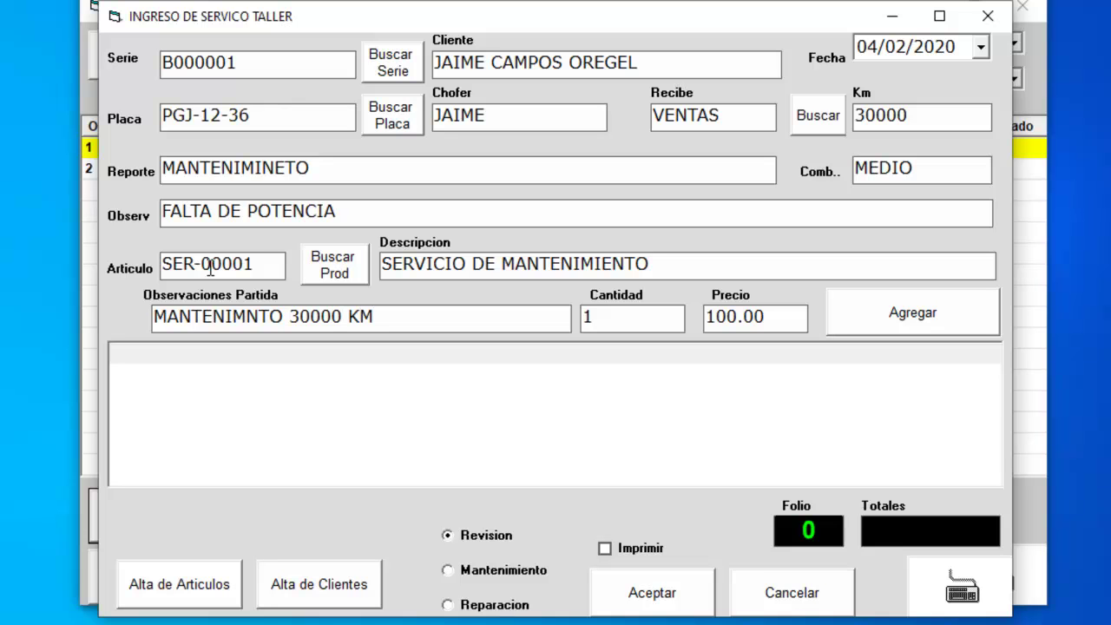
Step: Set the maintenance service's price to 3500 and add it to the order
key("Tab")
key("Tab")
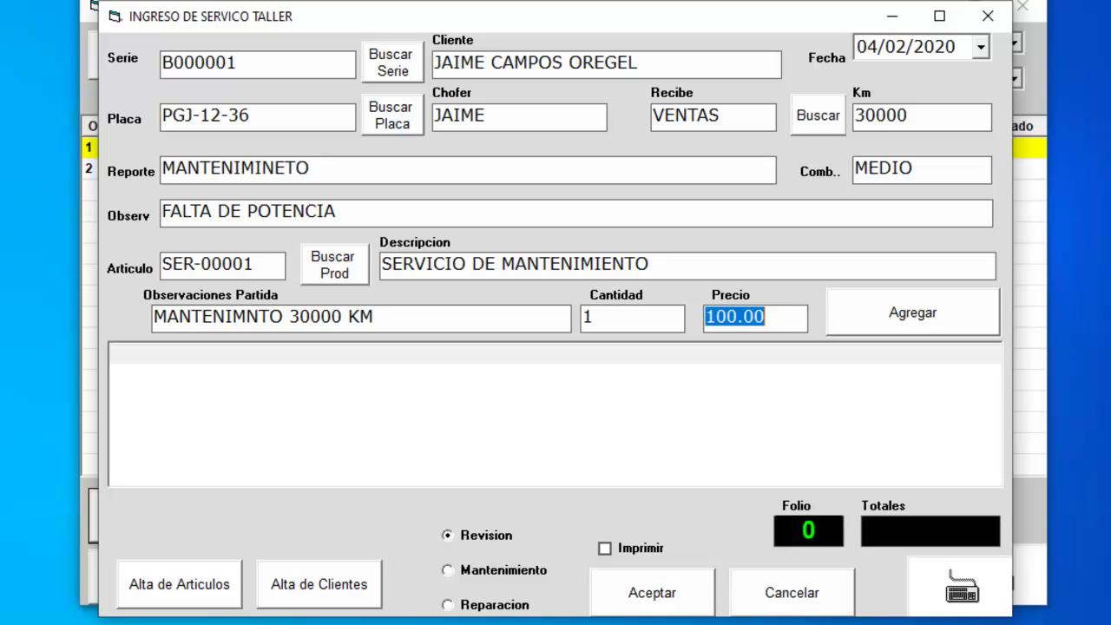
type("3500")
key("Tab")
key("Return")
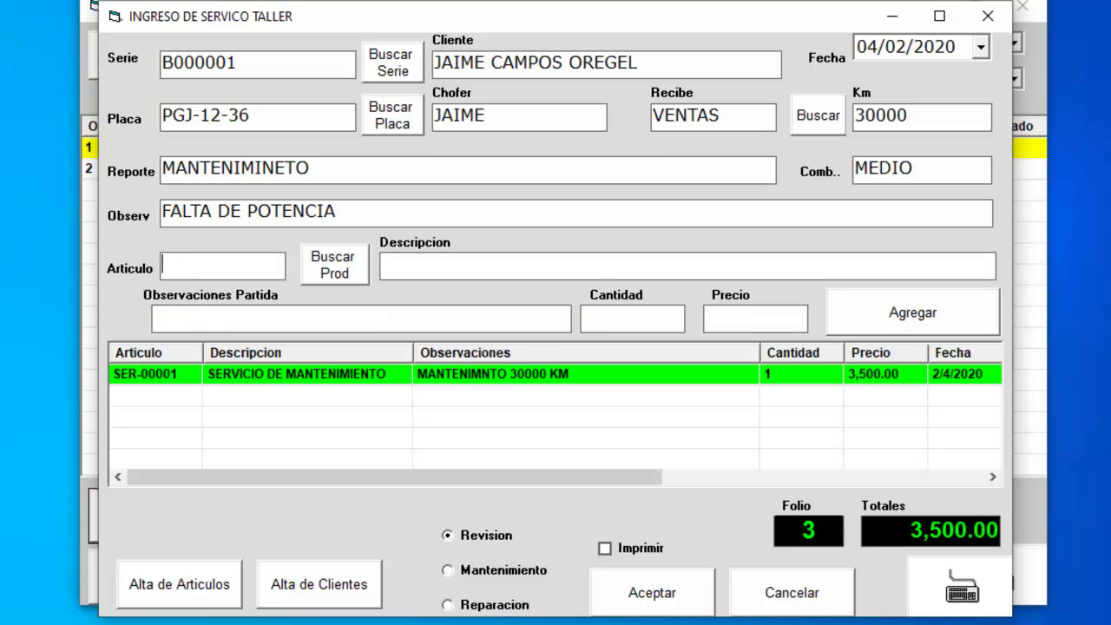
Step: Enable printing for the new order and accept it
left_click(629, 547)
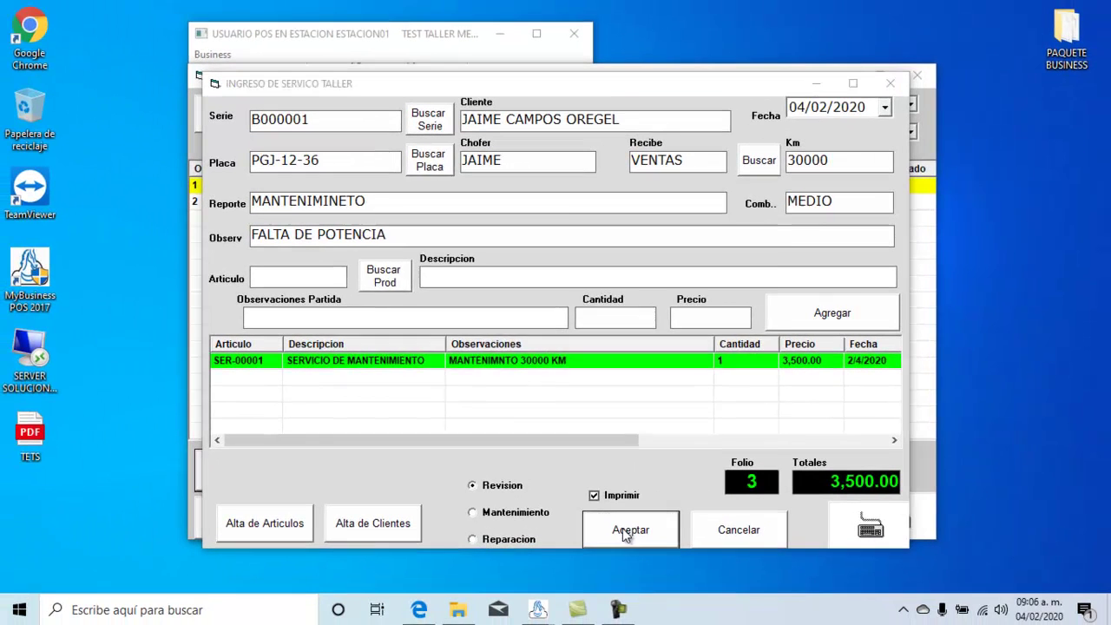
left_click(640, 589)
left_click(565, 434)
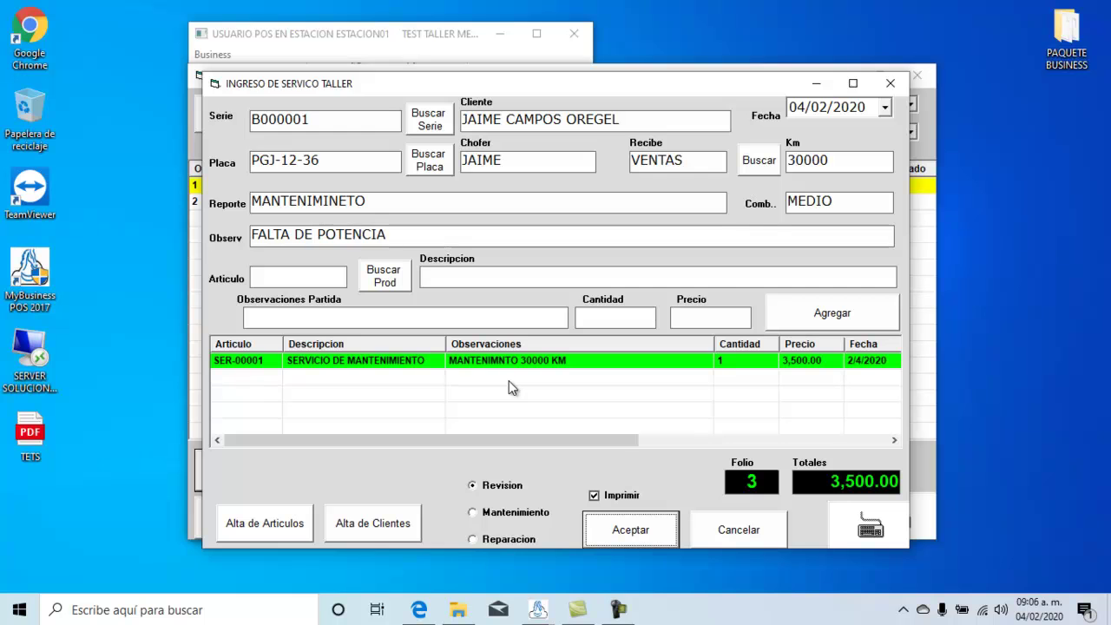
Step: Save the order printout over the existing TETS PDF on the desktop and open that PDF
left_click(365, 222)
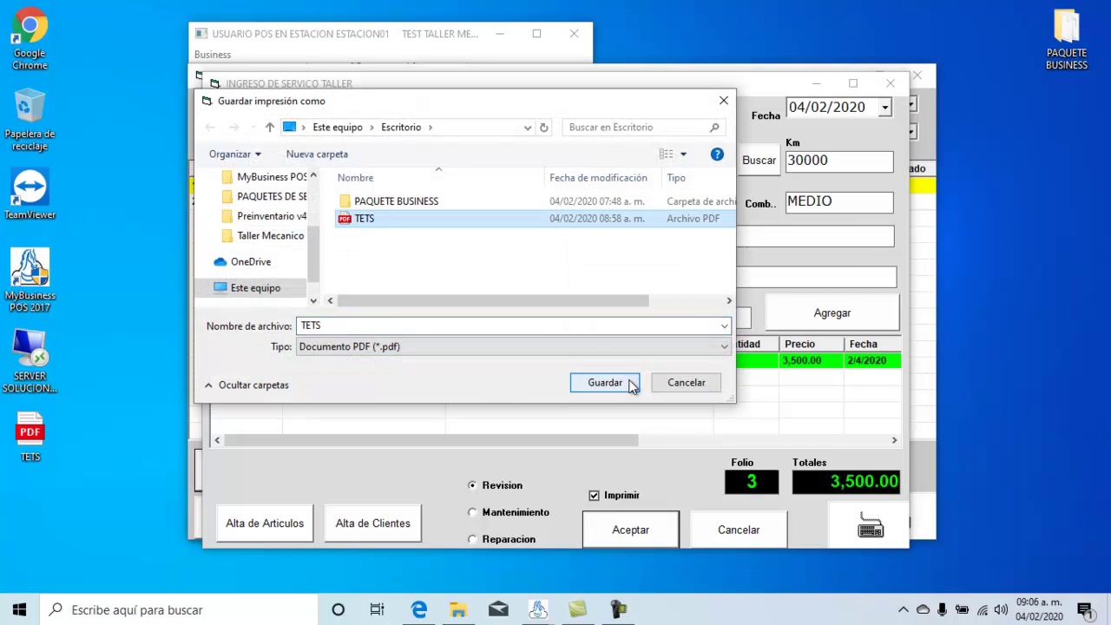
left_click(631, 385)
left_click(611, 309)
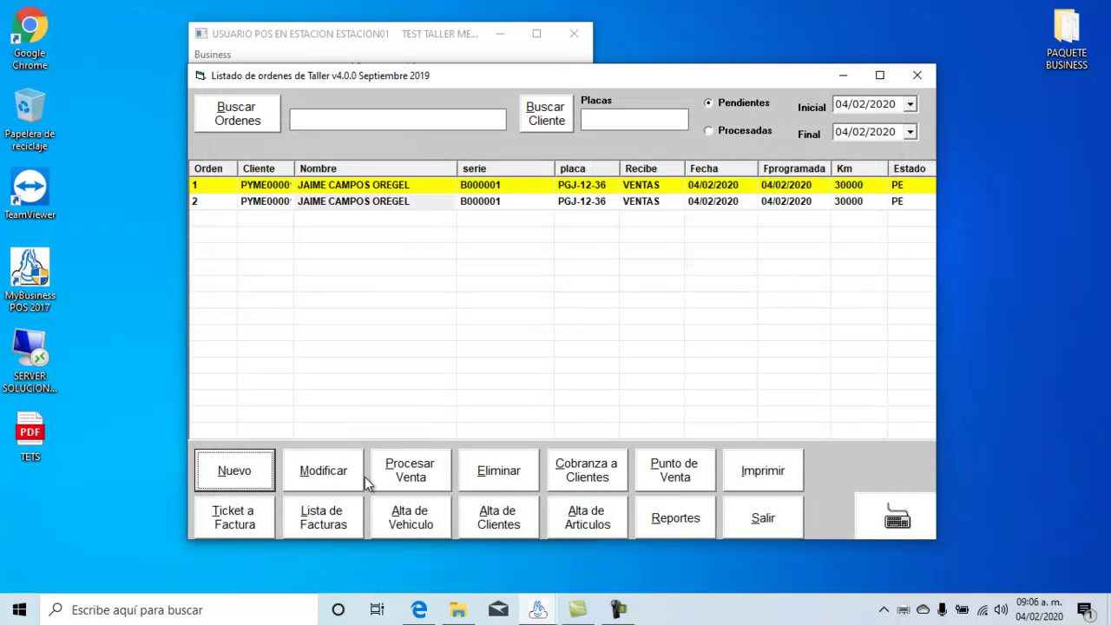
double_click(36, 431)
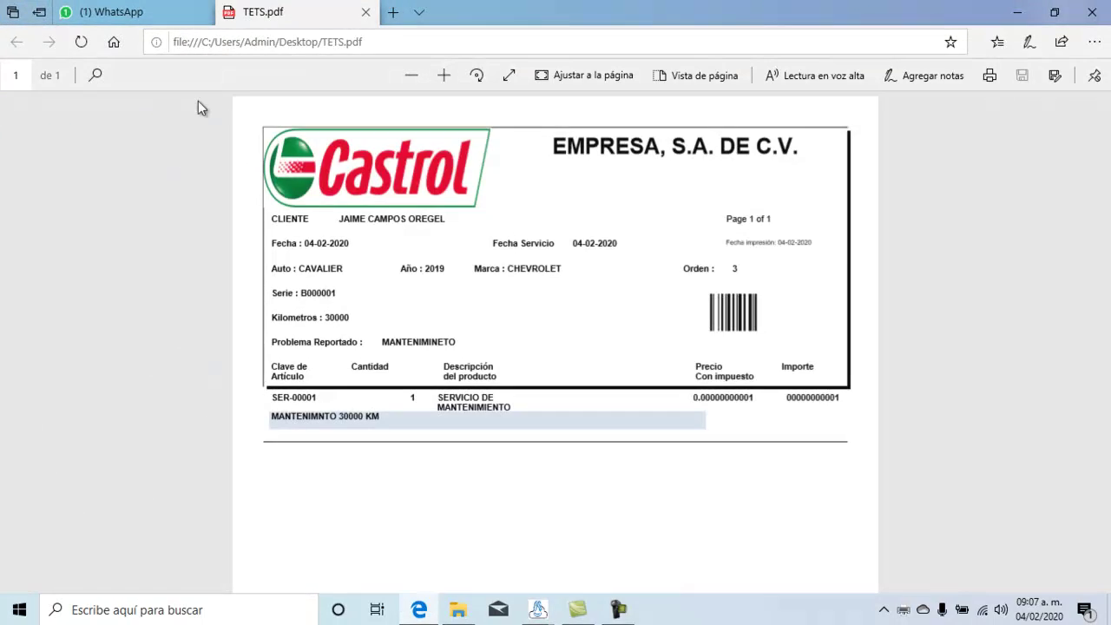
Step: Review the printed service order in the PDF, minimize it, and refresh the workshop order list
scroll(521, 260, "down", 5)
scroll(521, 260, "up", 5)
scroll(521, 261, "down", 5)
left_click(1017, 12)
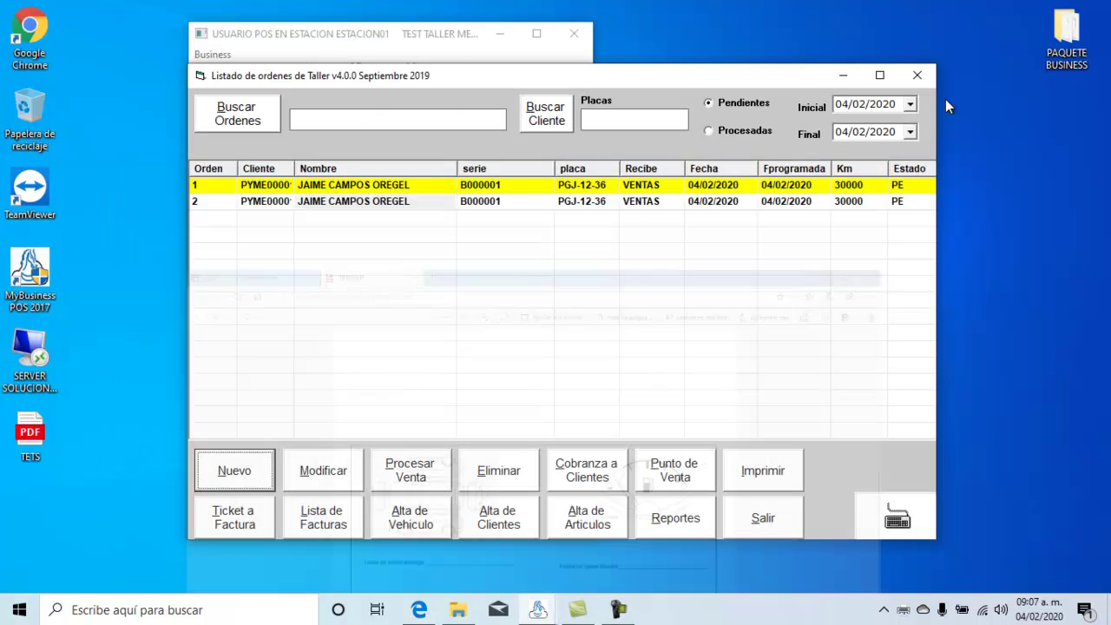
left_click(252, 119)
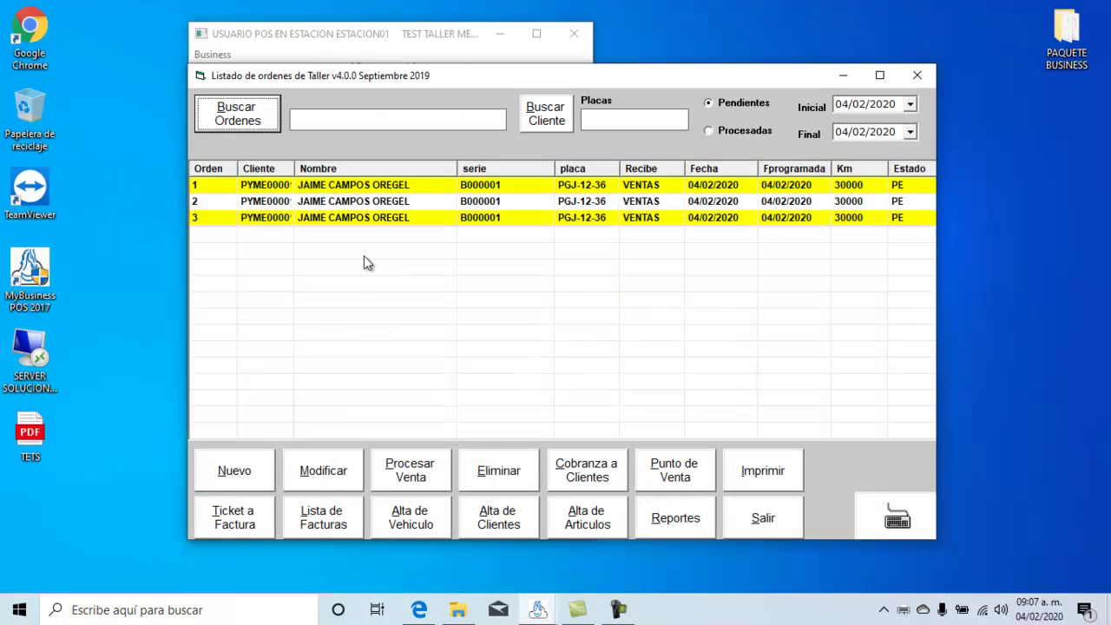
Step: Set the order list's initial date to 26/01/2020 and search the pending orders
left_click(391, 186)
left_click(383, 122)
left_click(628, 122)
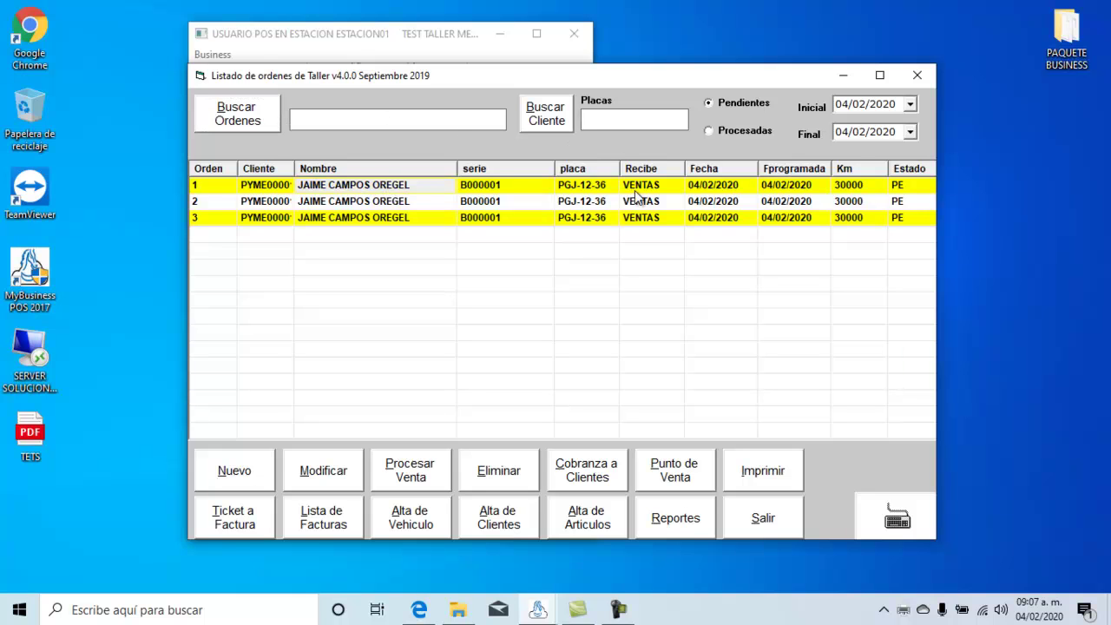
left_click(910, 104)
left_click(850, 160)
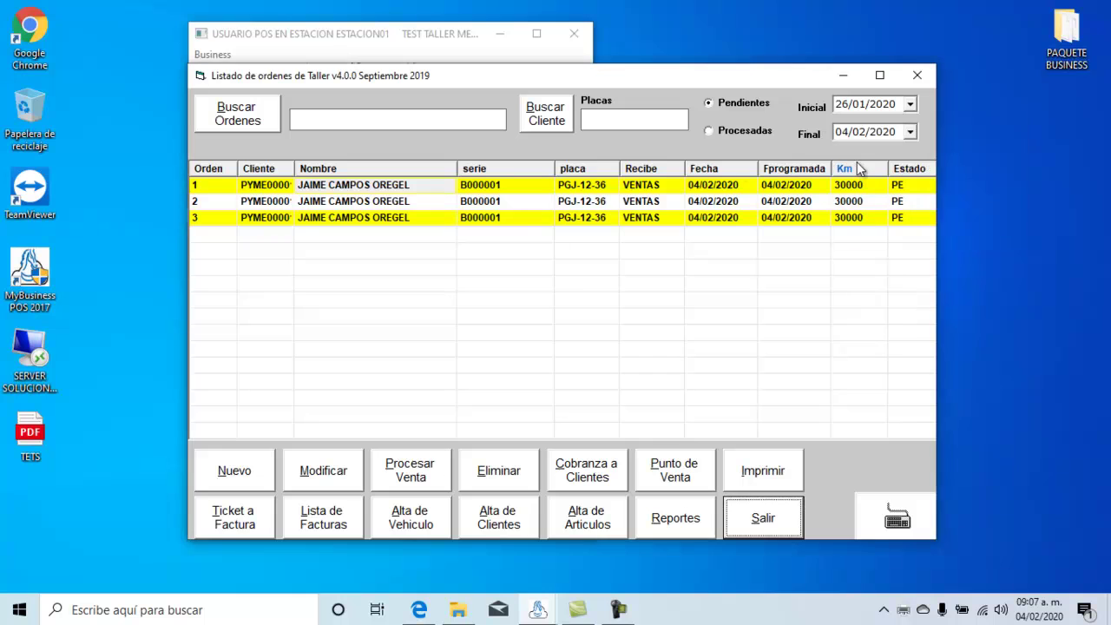
left_click(264, 121)
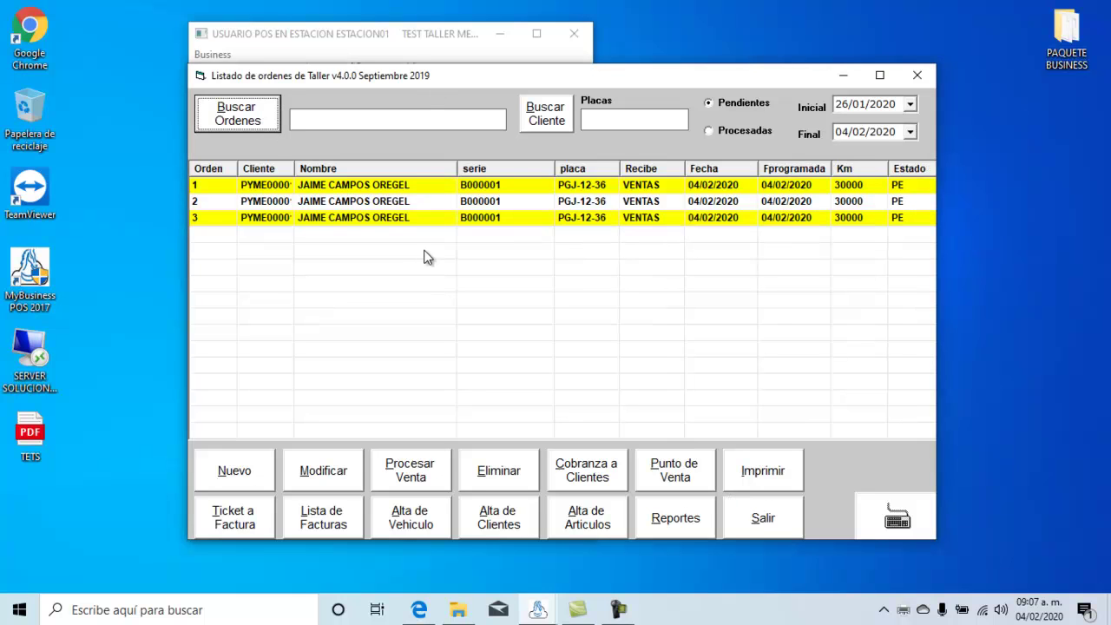
Step: Search the processed orders in the date range, and switch the list back to pending orders
left_click(728, 128)
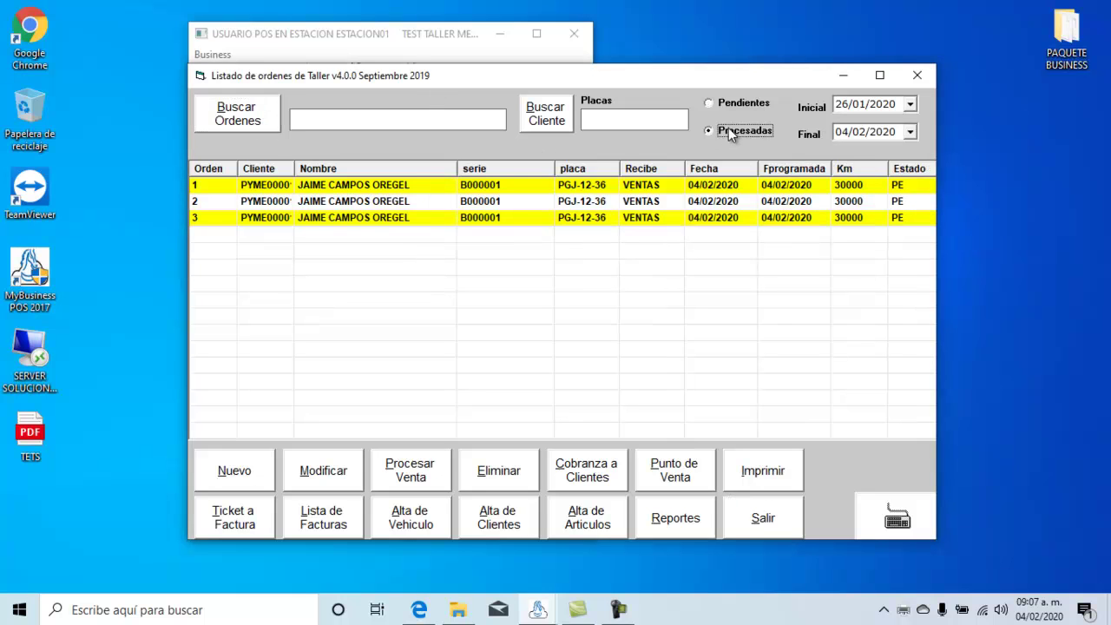
left_click(235, 122)
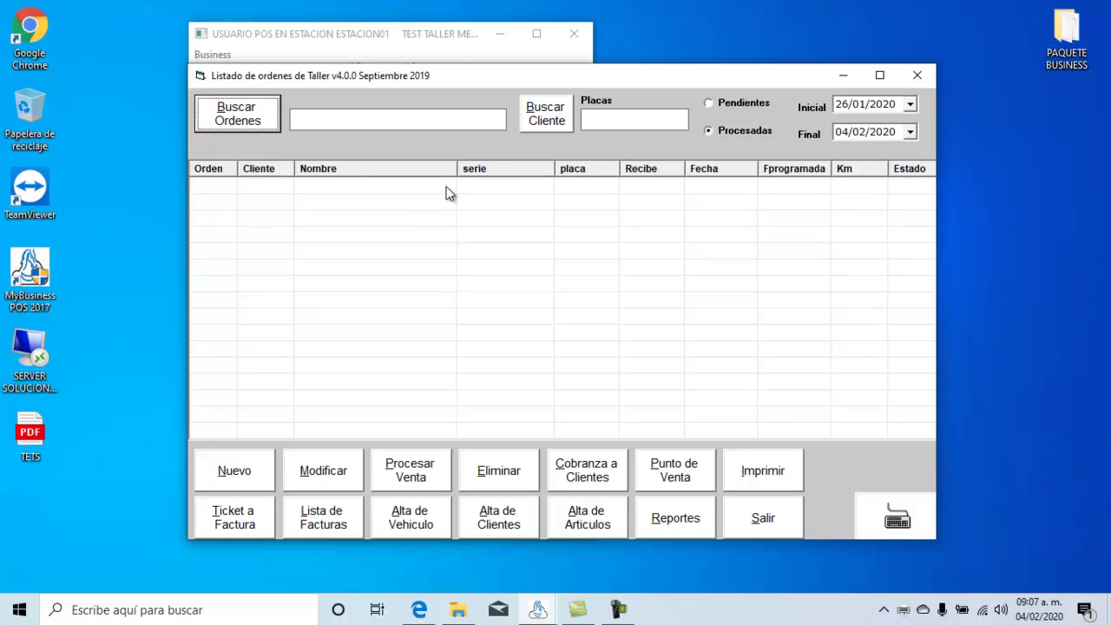
left_click(734, 106)
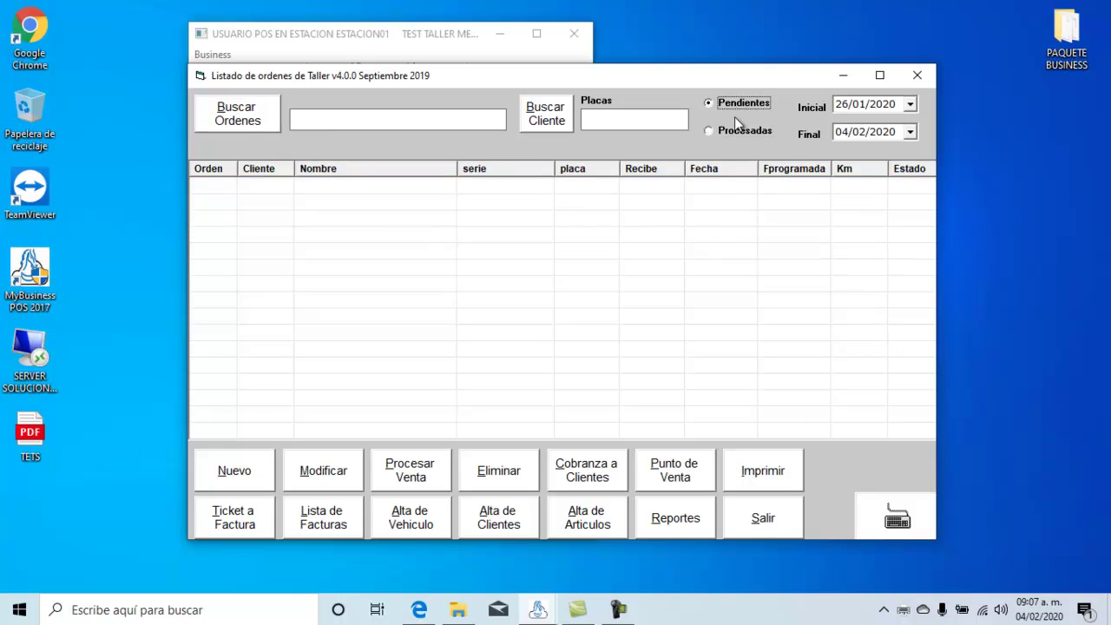
left_click(269, 121)
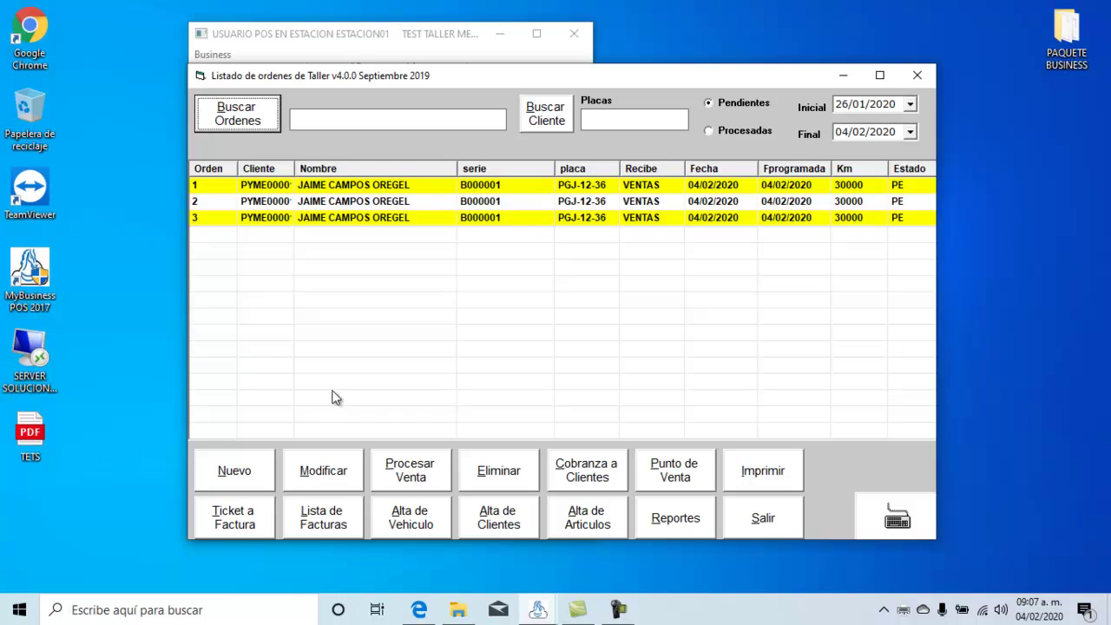
Step: Process pending order 3 as a sale in the point of sale
left_click(343, 218)
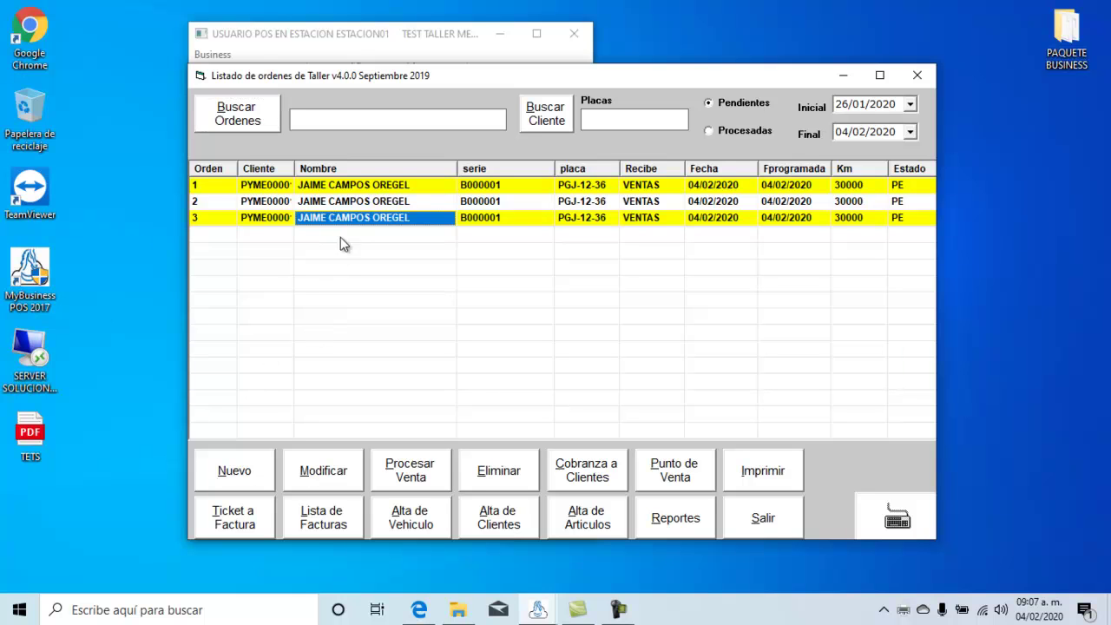
left_click(430, 476)
left_click(477, 397)
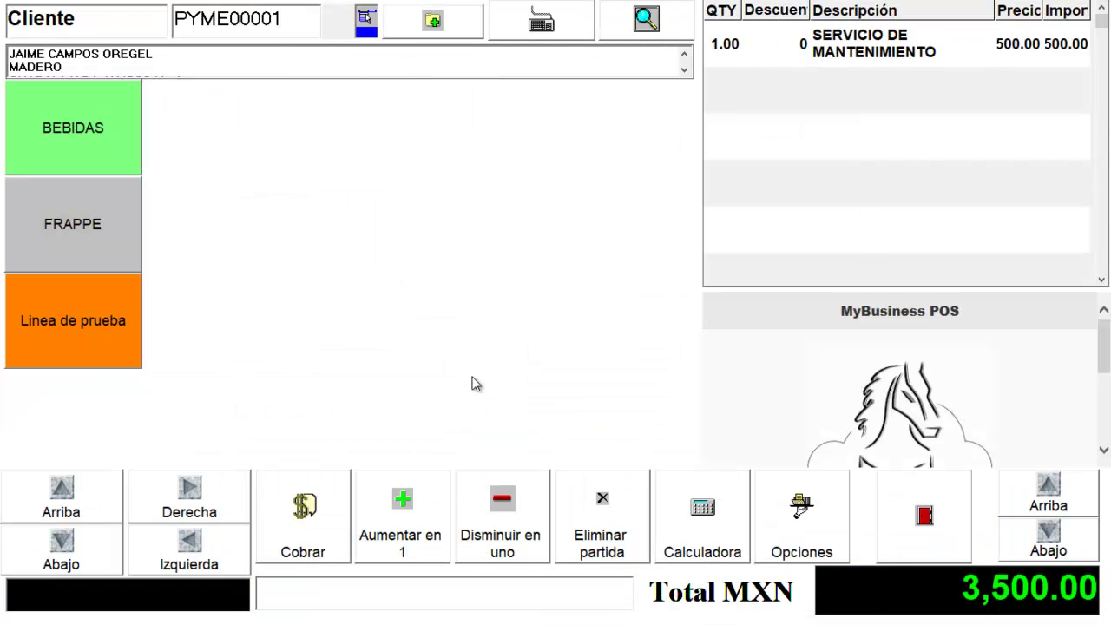
Step: Charge the sale as a Ticket to accounts receivable without saving its printout, and leave the point of sale
left_click(312, 554)
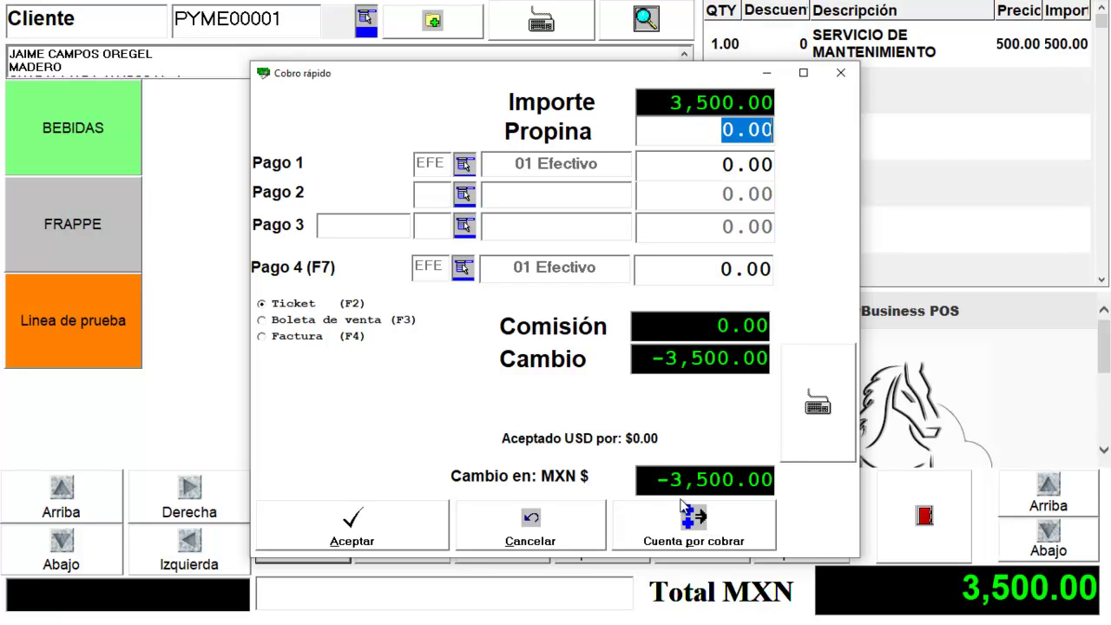
left_click(739, 165)
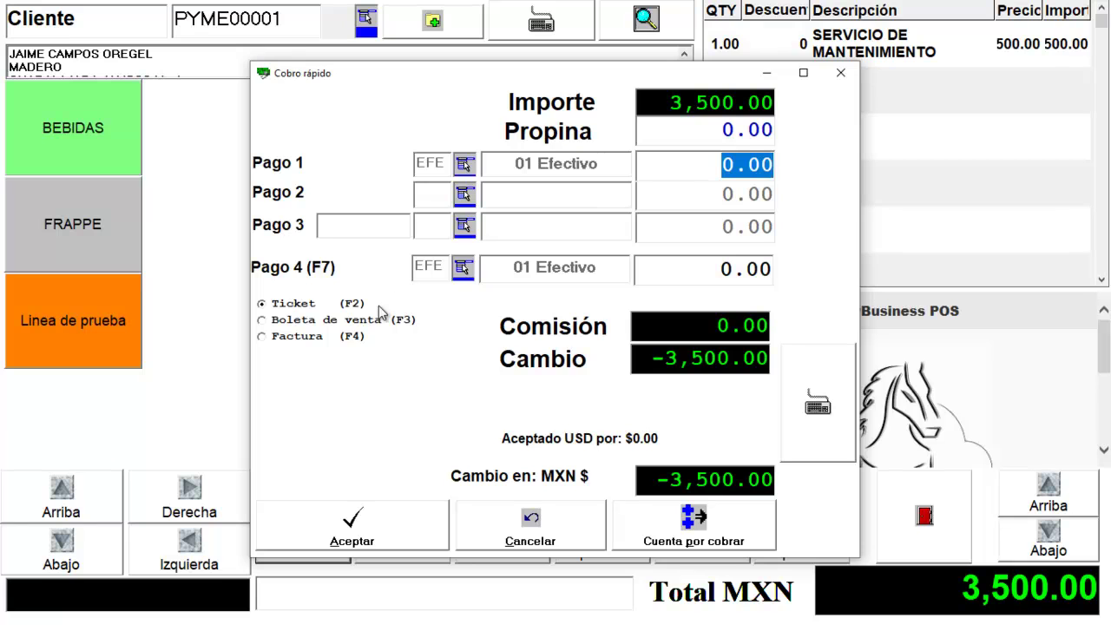
left_click(349, 337)
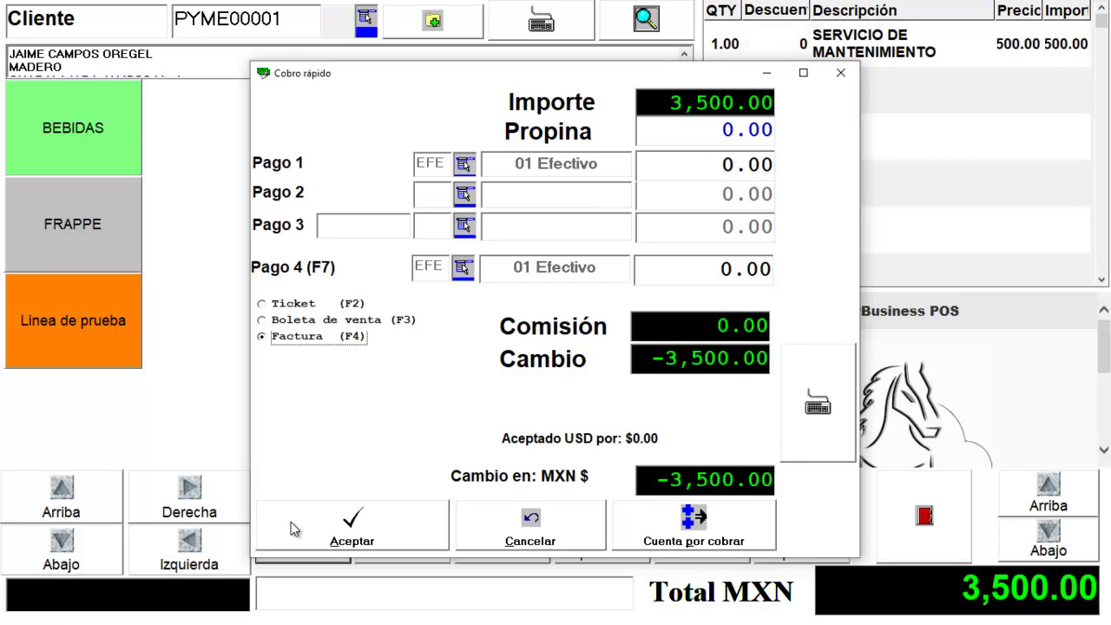
left_click(278, 304)
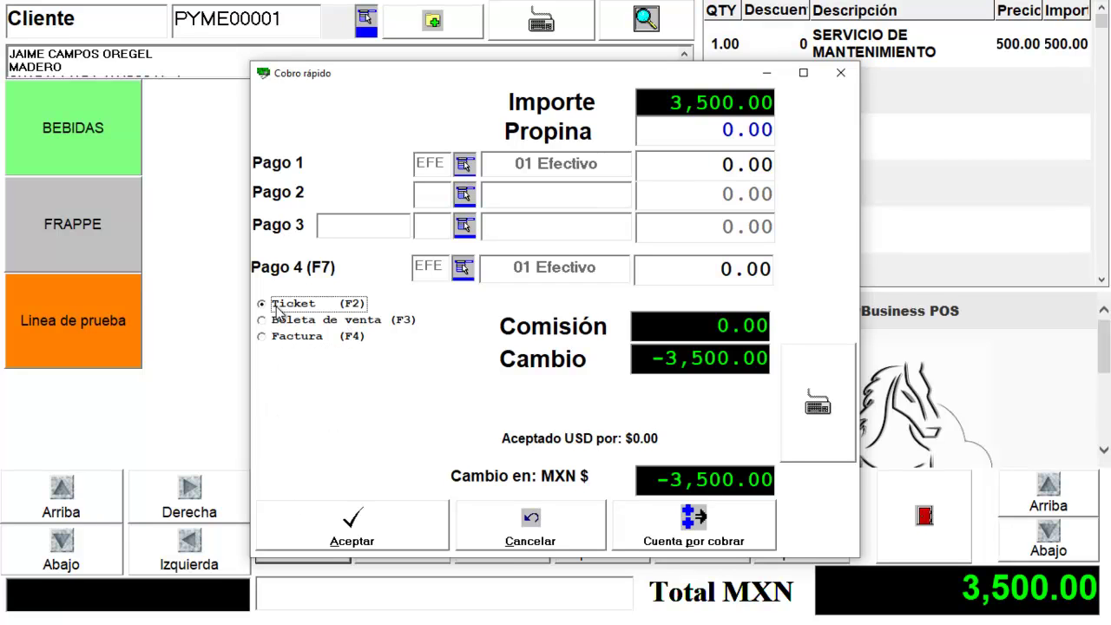
left_click(709, 540)
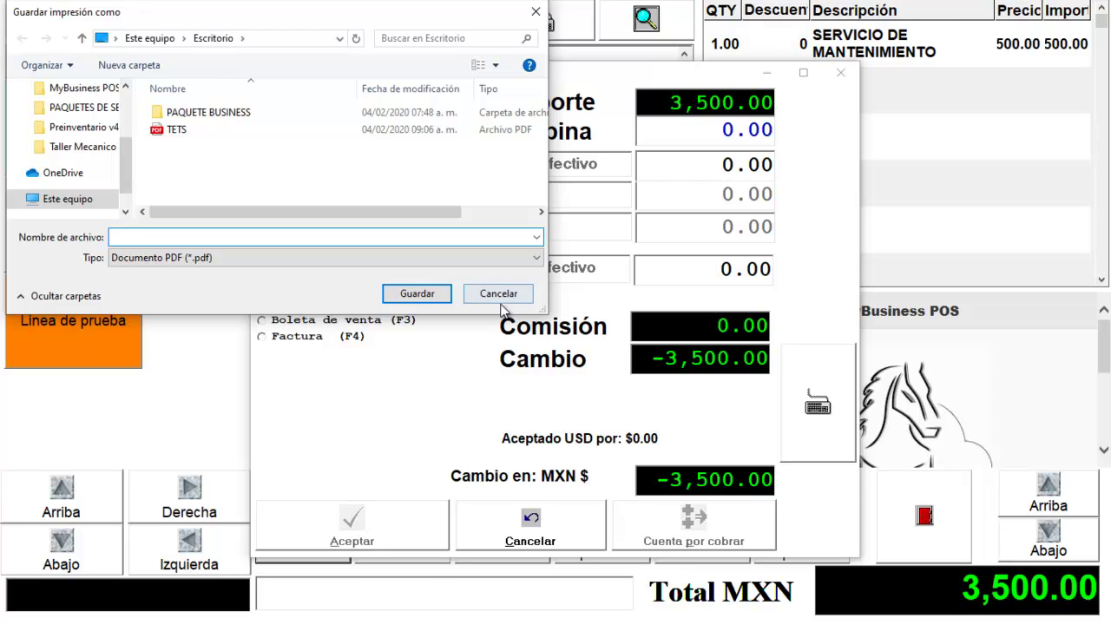
left_click(488, 299)
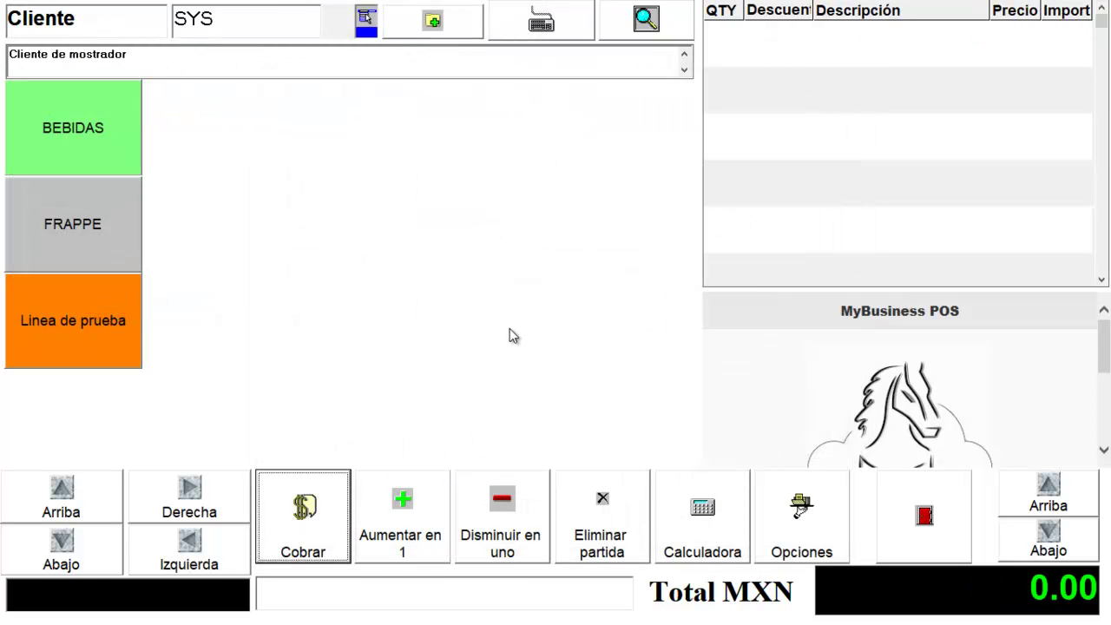
left_click(916, 512)
Step: List the processed workshop orders and open the order's customer in accounts receivable
left_click(236, 114)
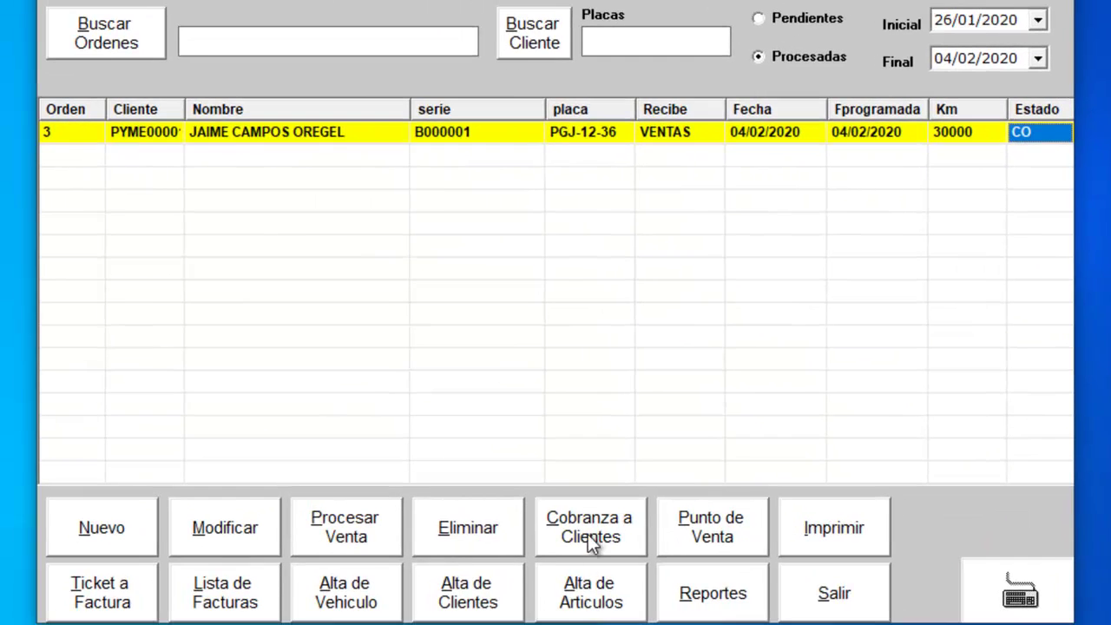
left_click(589, 532)
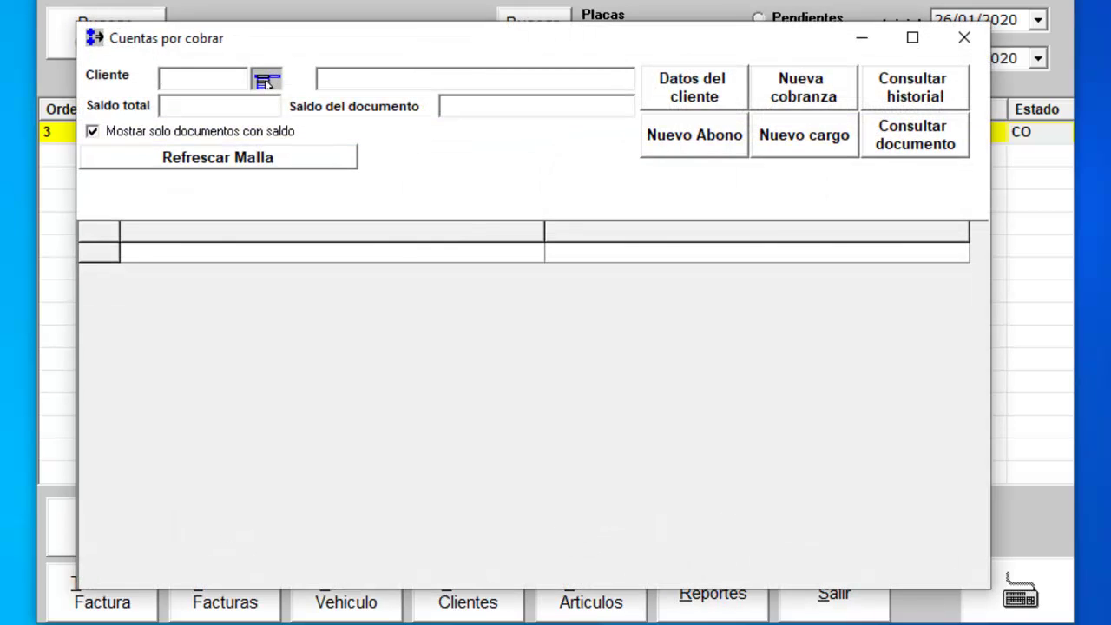
left_click(265, 83)
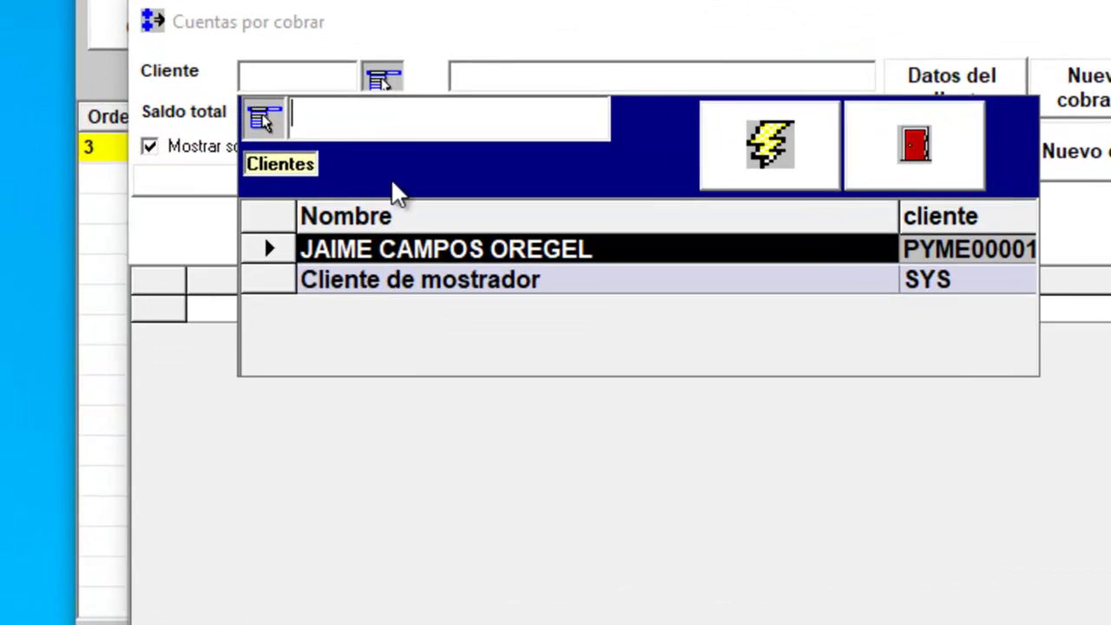
double_click(281, 212)
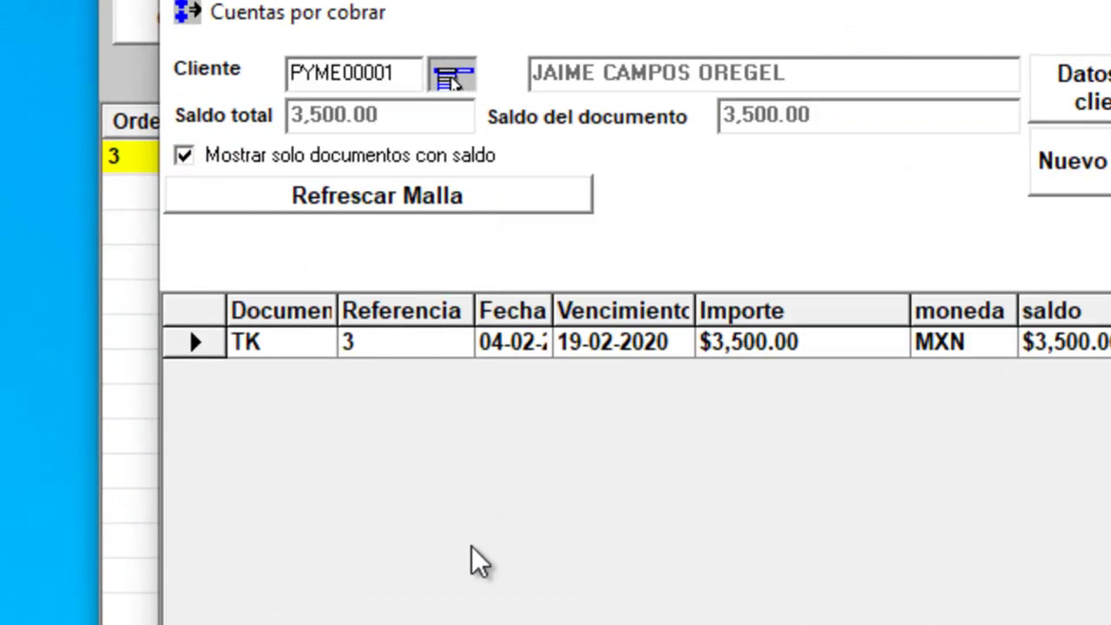
Step: Record a new EFE cash payment of 2000 on the customer's ticket with printing disabled
left_click(1017, 165)
type("EFE")
key("Return")
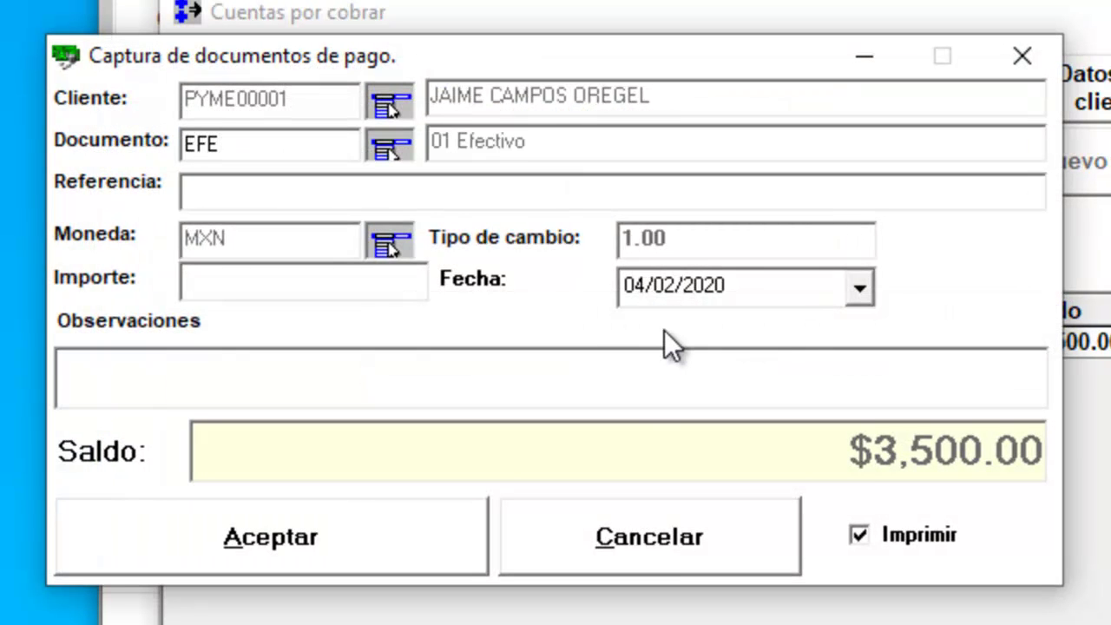
left_click(389, 291)
type("2000")
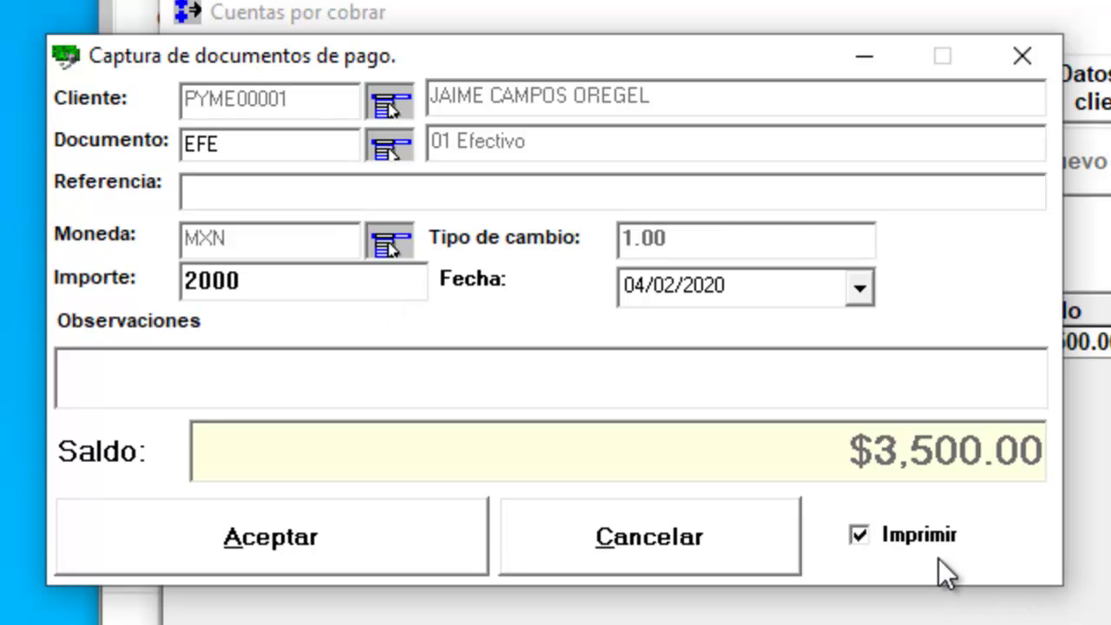
left_click(918, 535)
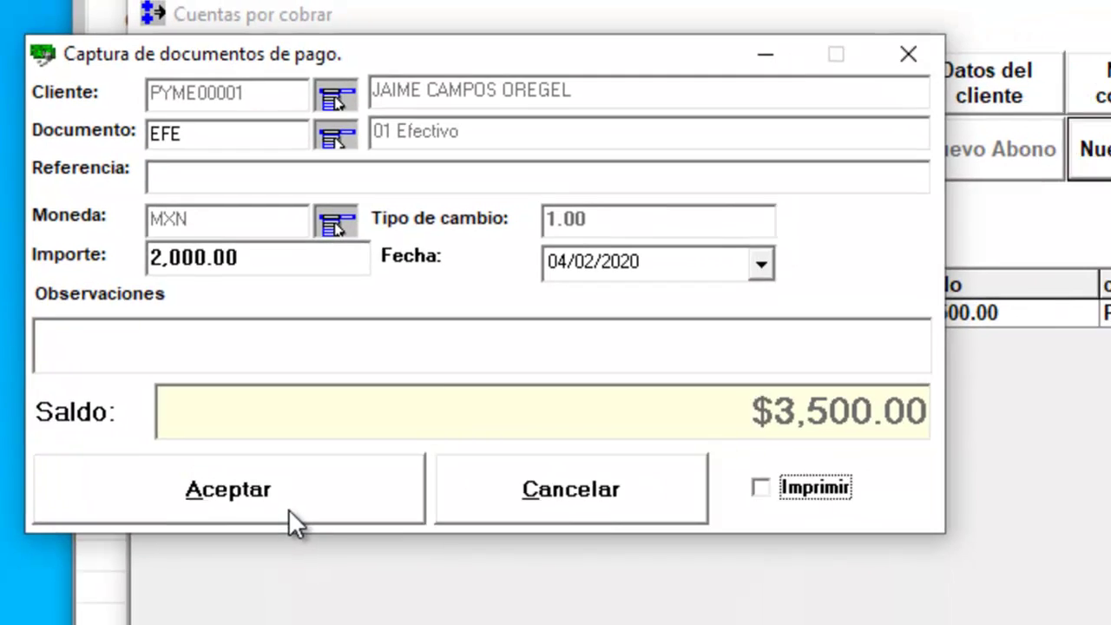
left_click(329, 541)
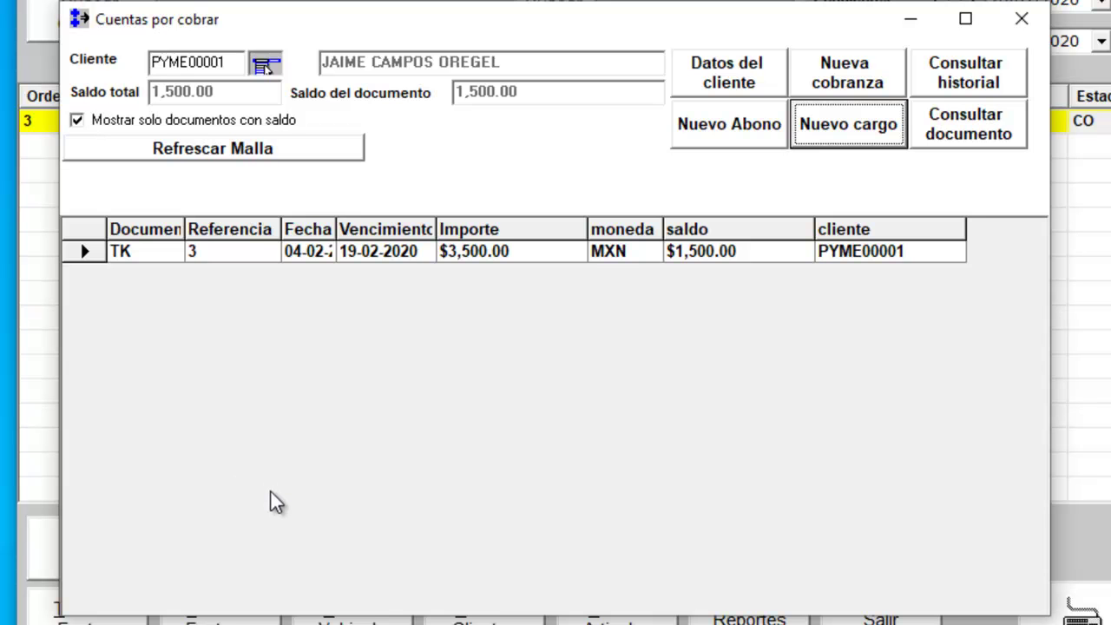
Step: Refresh the receivables grid, review the history of charges and payments, and close accounts receivable
left_click(276, 147)
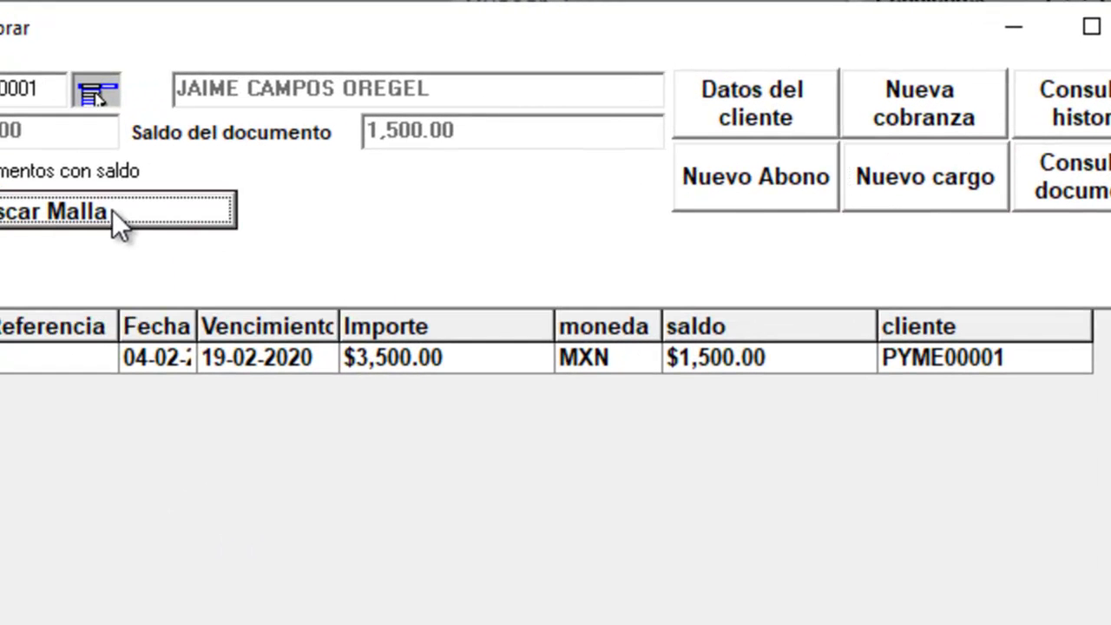
left_click(714, 360)
left_click(510, 357)
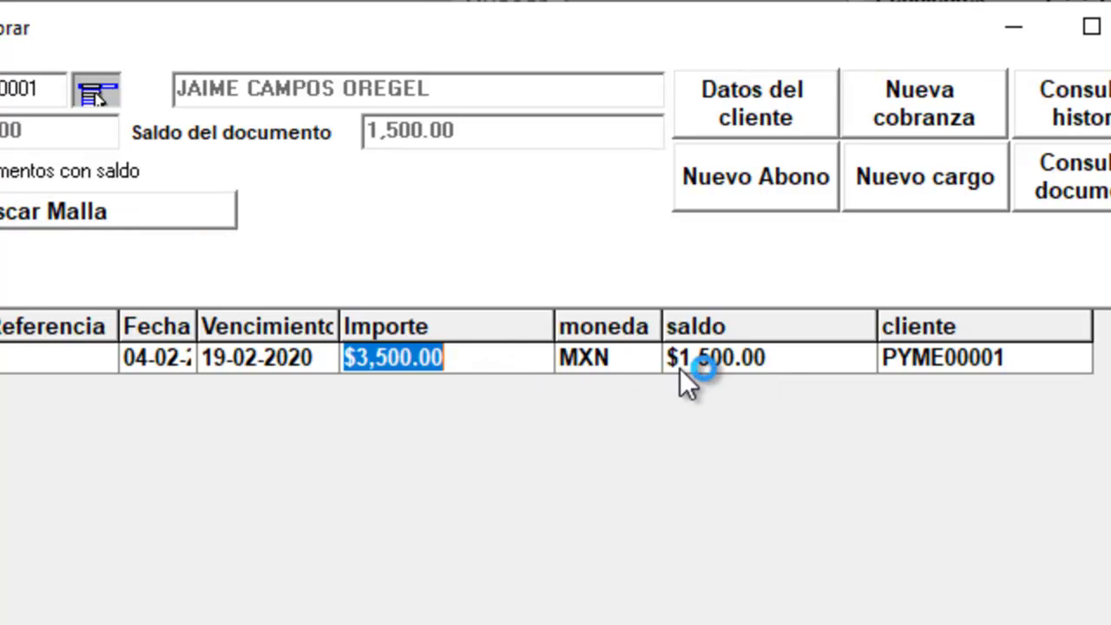
left_click(1075, 103)
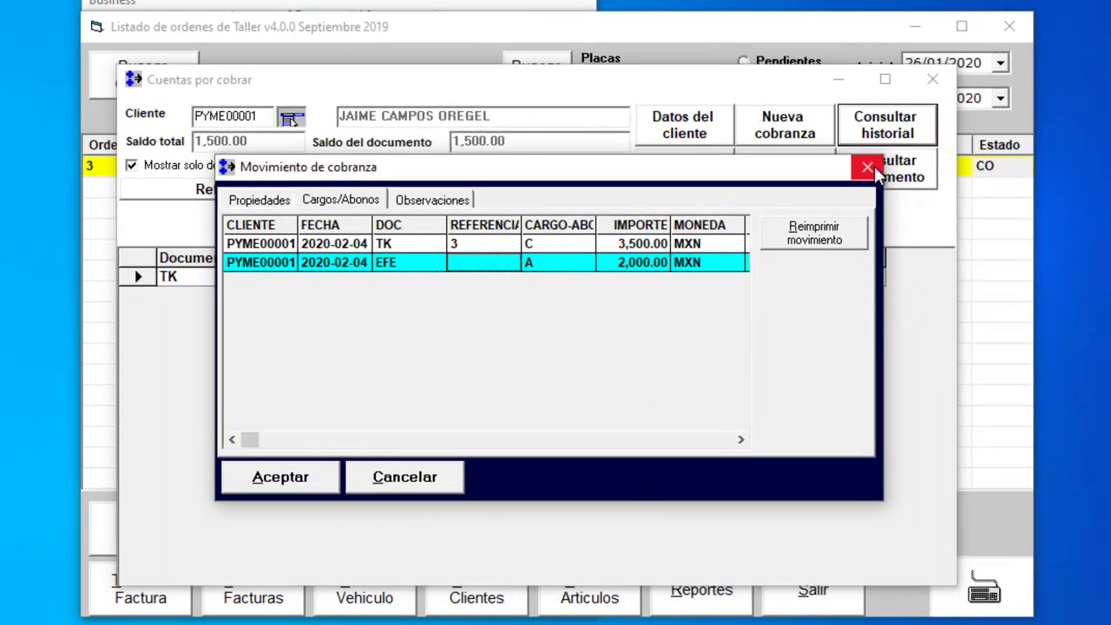
left_click(868, 167)
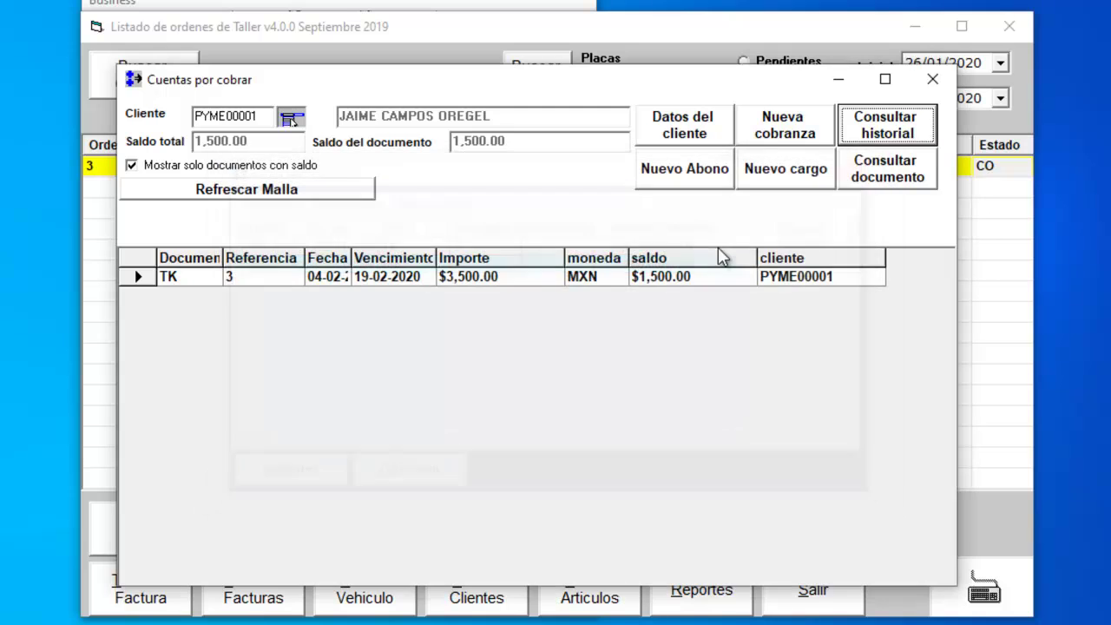
left_click(933, 79)
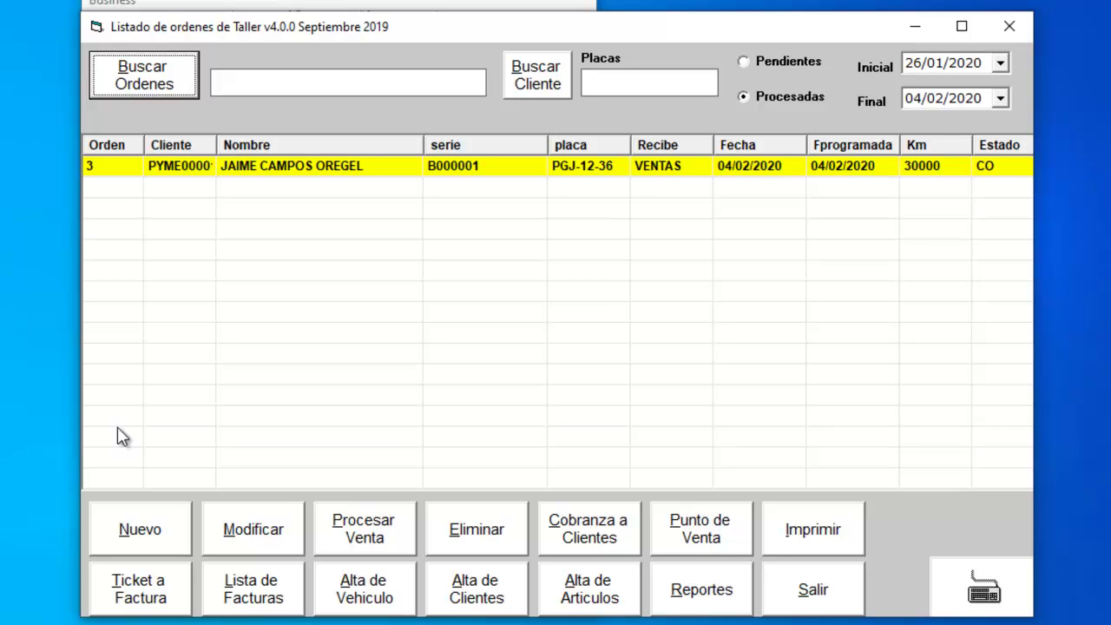
Step: Generate the workshop orders report for 04/02/2020 with all records included, review it enlarged, and close it
left_click(721, 596)
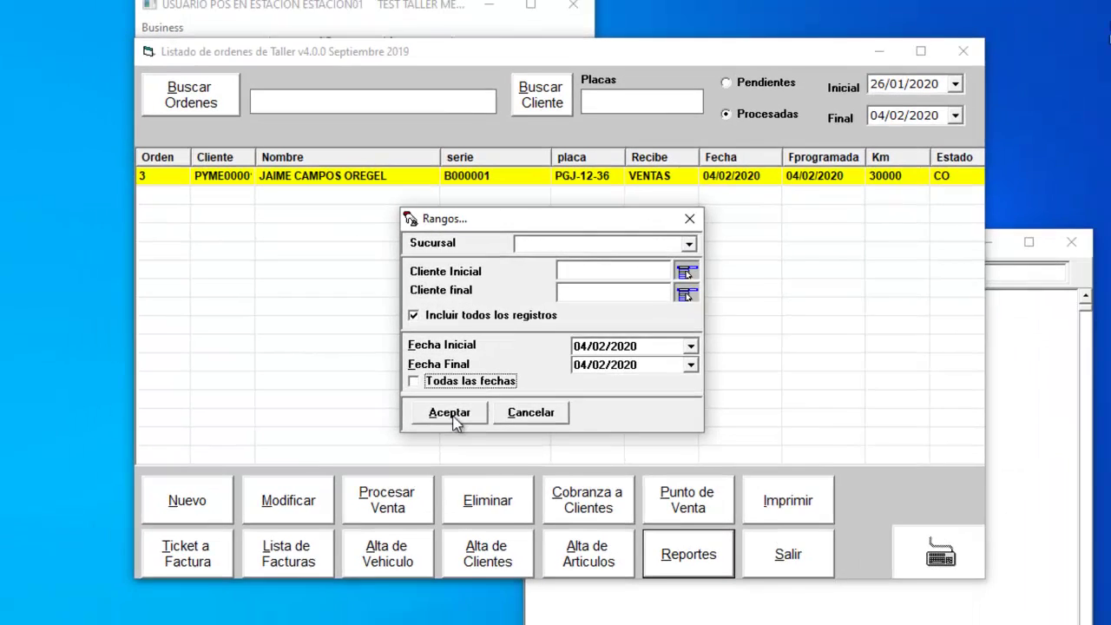
left_click(433, 431)
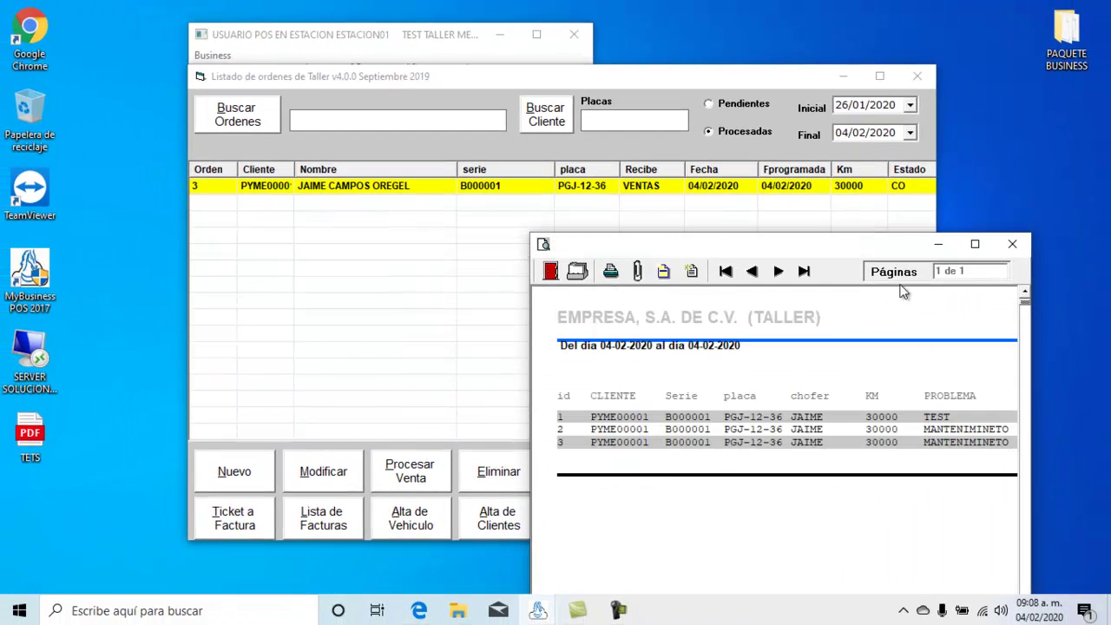
left_click(973, 244)
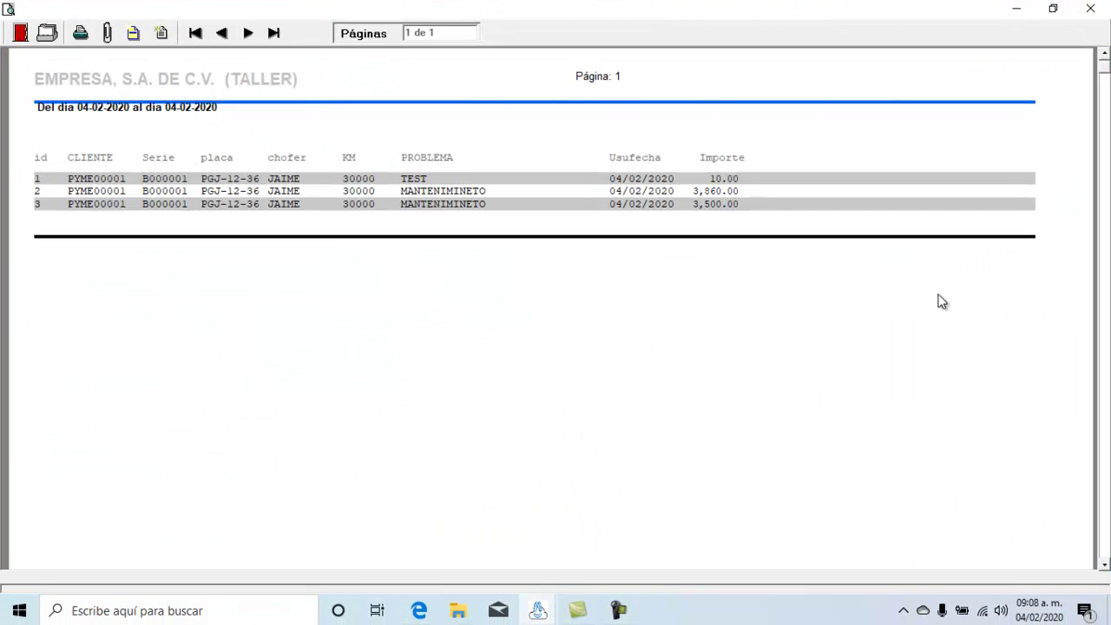
left_click(132, 33)
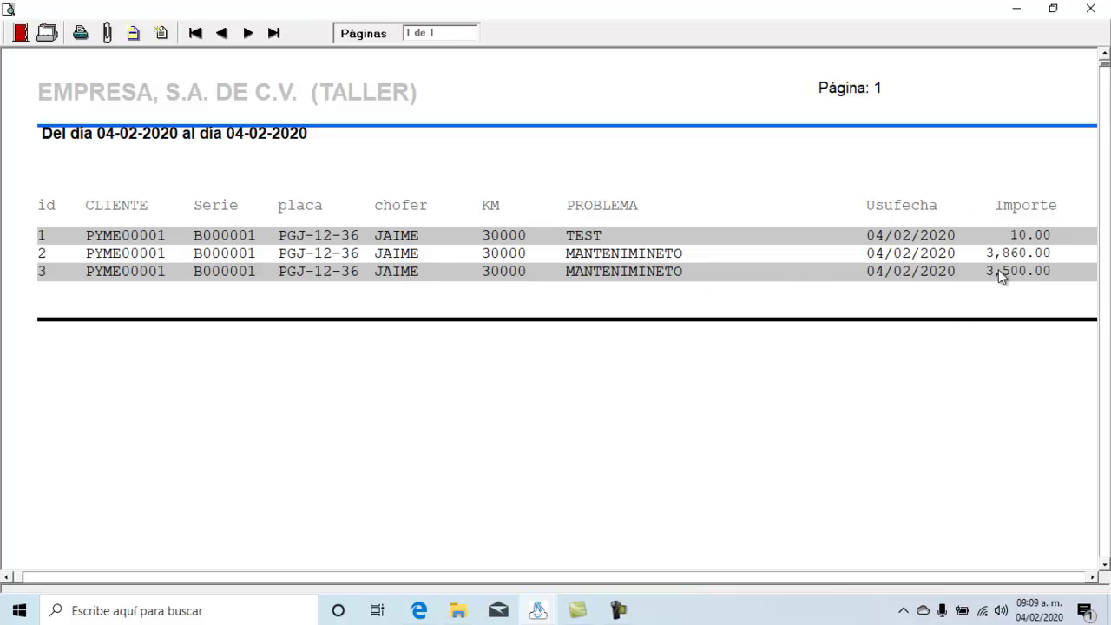
left_click(1092, 11)
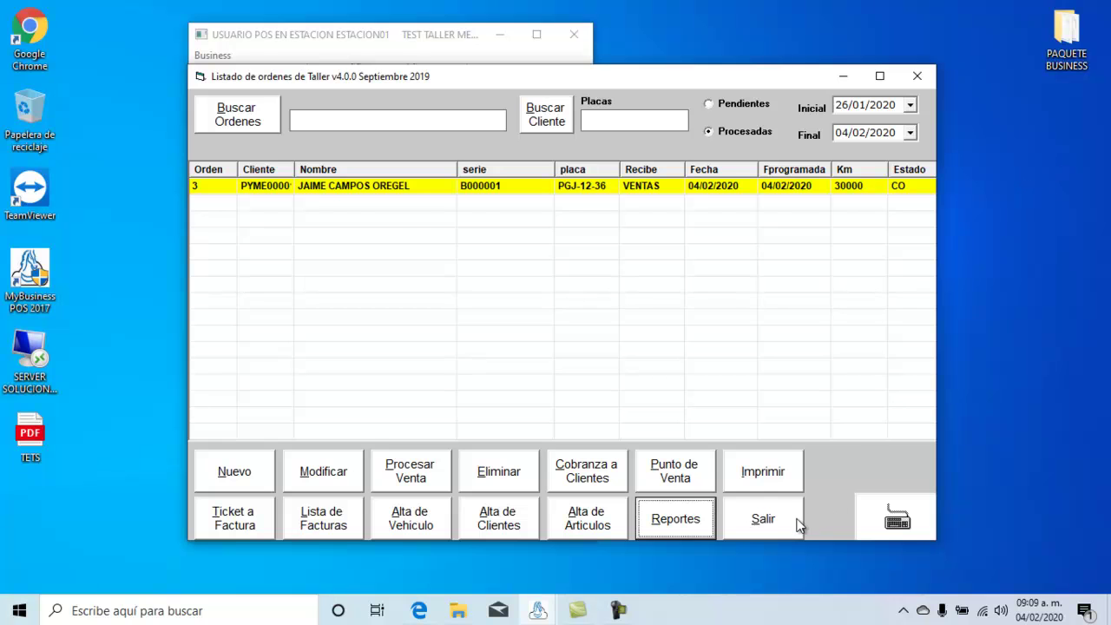
Step: Exit the workshop order list and collapse the Servicio Taller Mecanico section
left_click(797, 521)
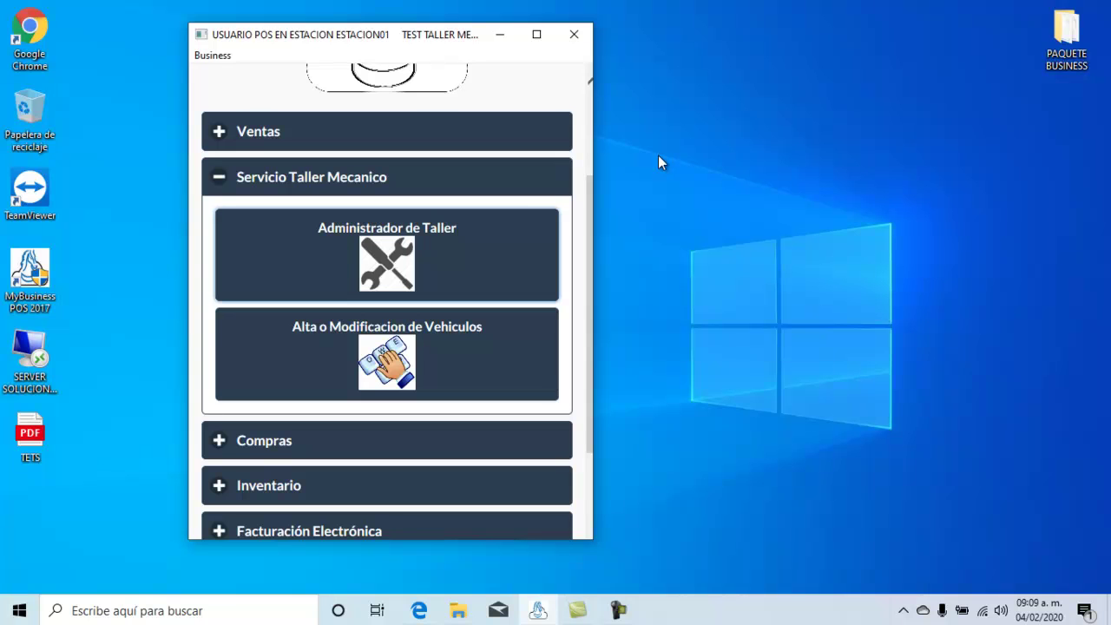
left_click(507, 188)
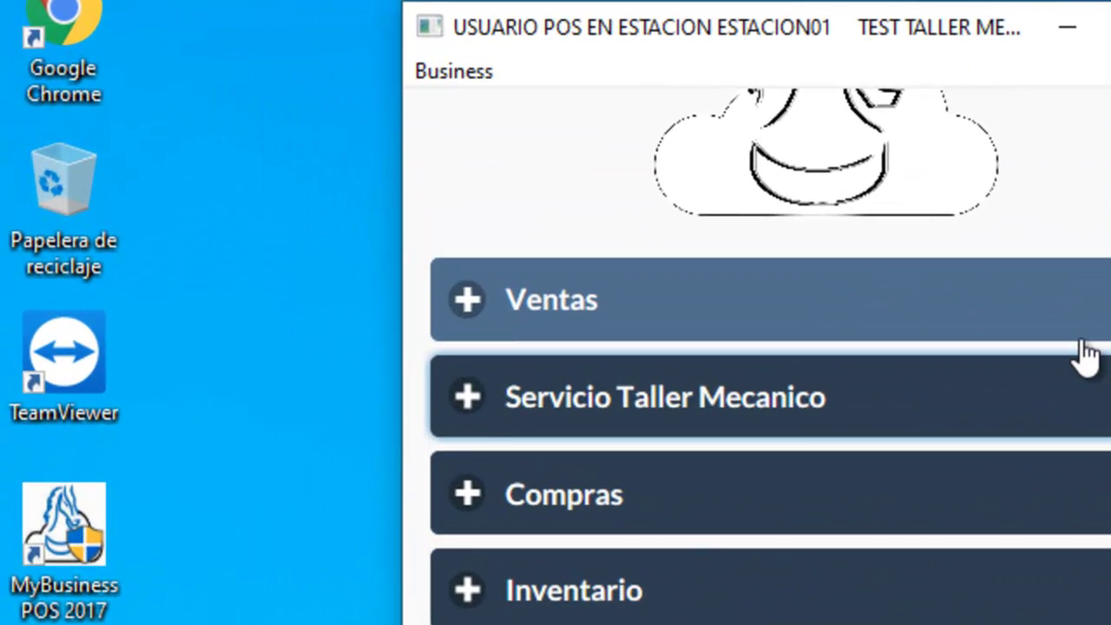